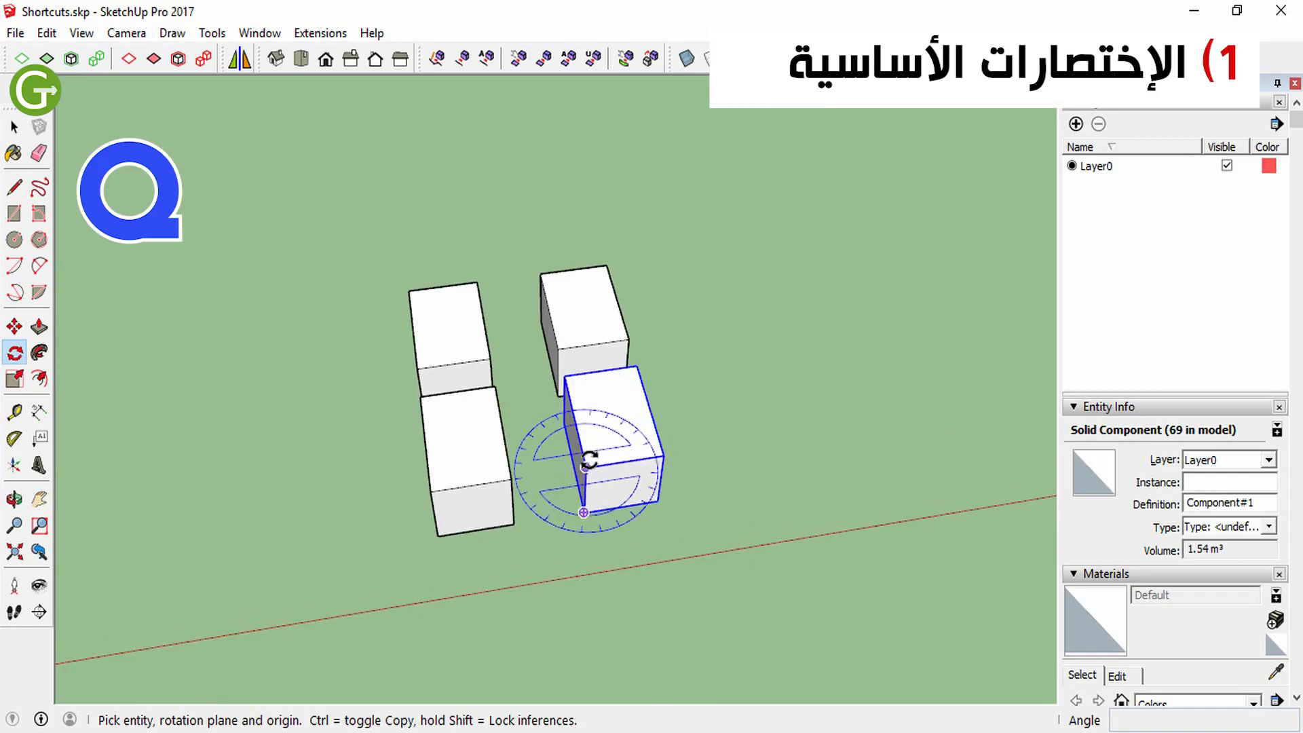
# Try to rotate the selected front box about its lower front top corner, including as a copy
pyautogui.click(652, 458)
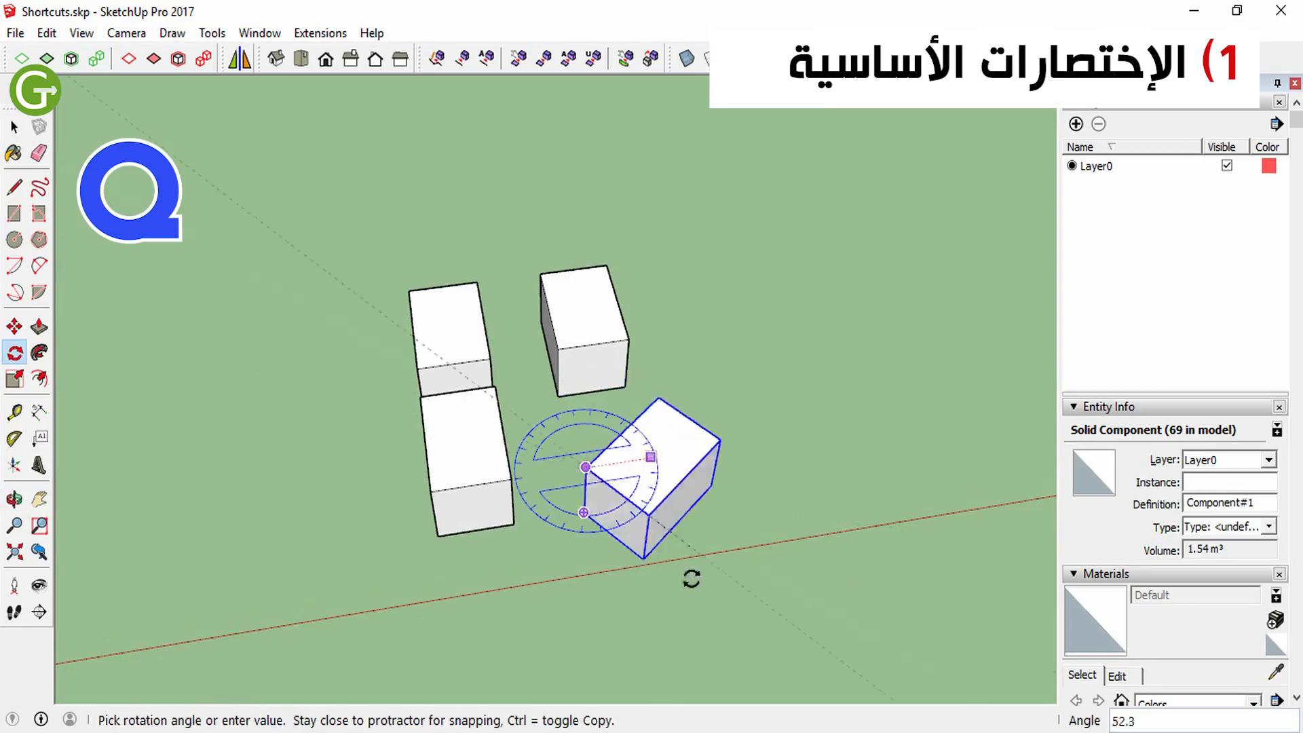
pyautogui.click(594, 464)
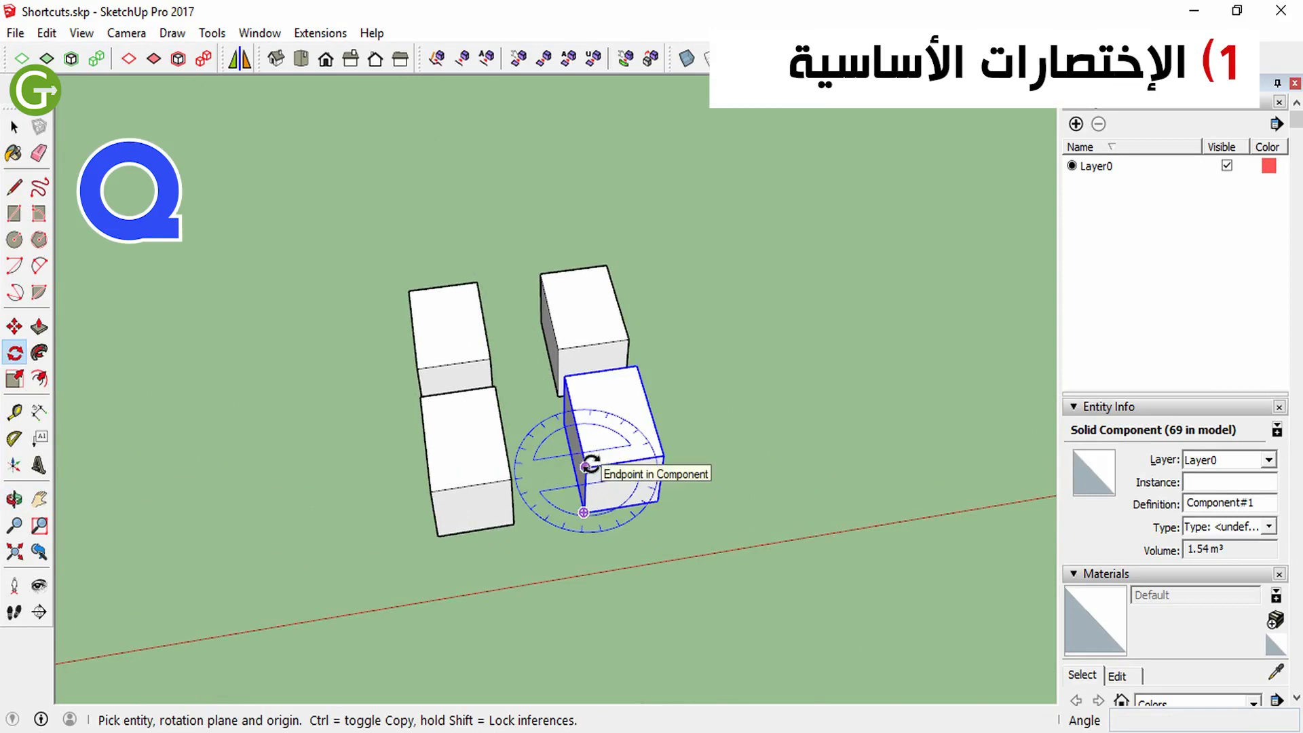
pyautogui.click(585, 467)
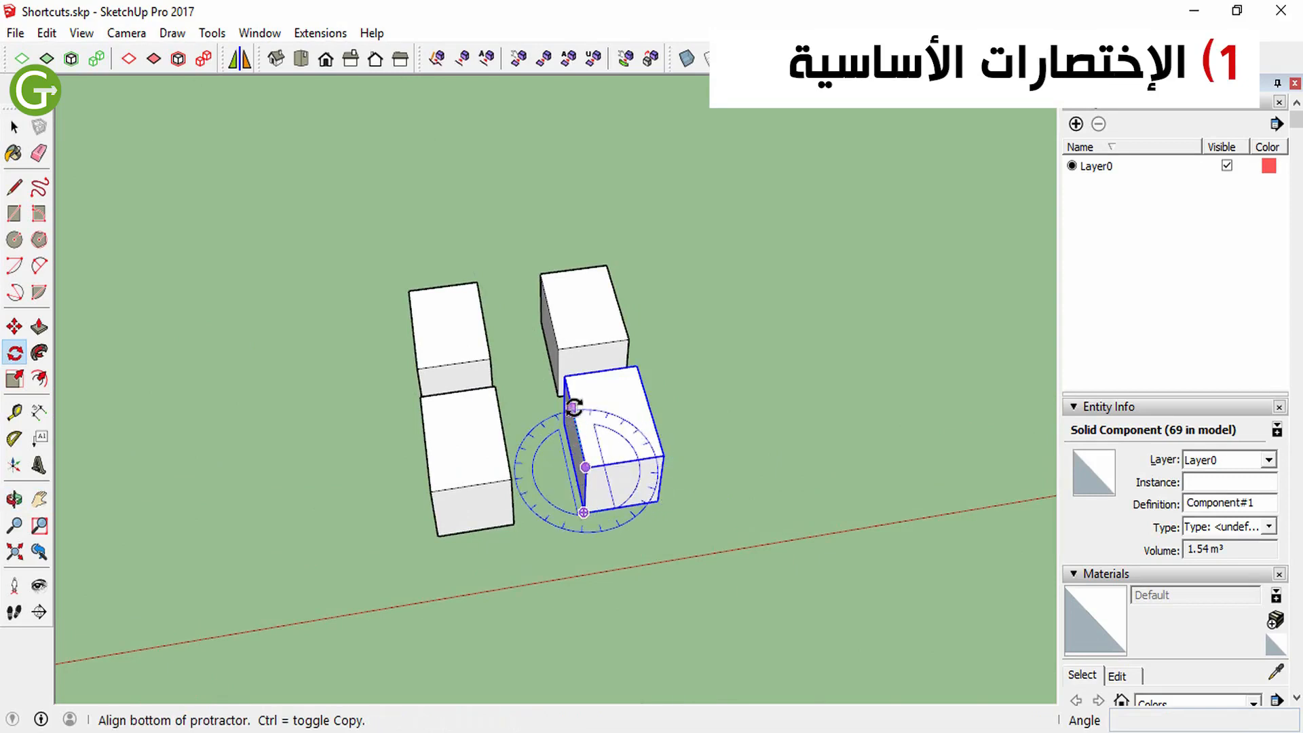
pyautogui.click(571, 408)
pyautogui.press('ctrl')
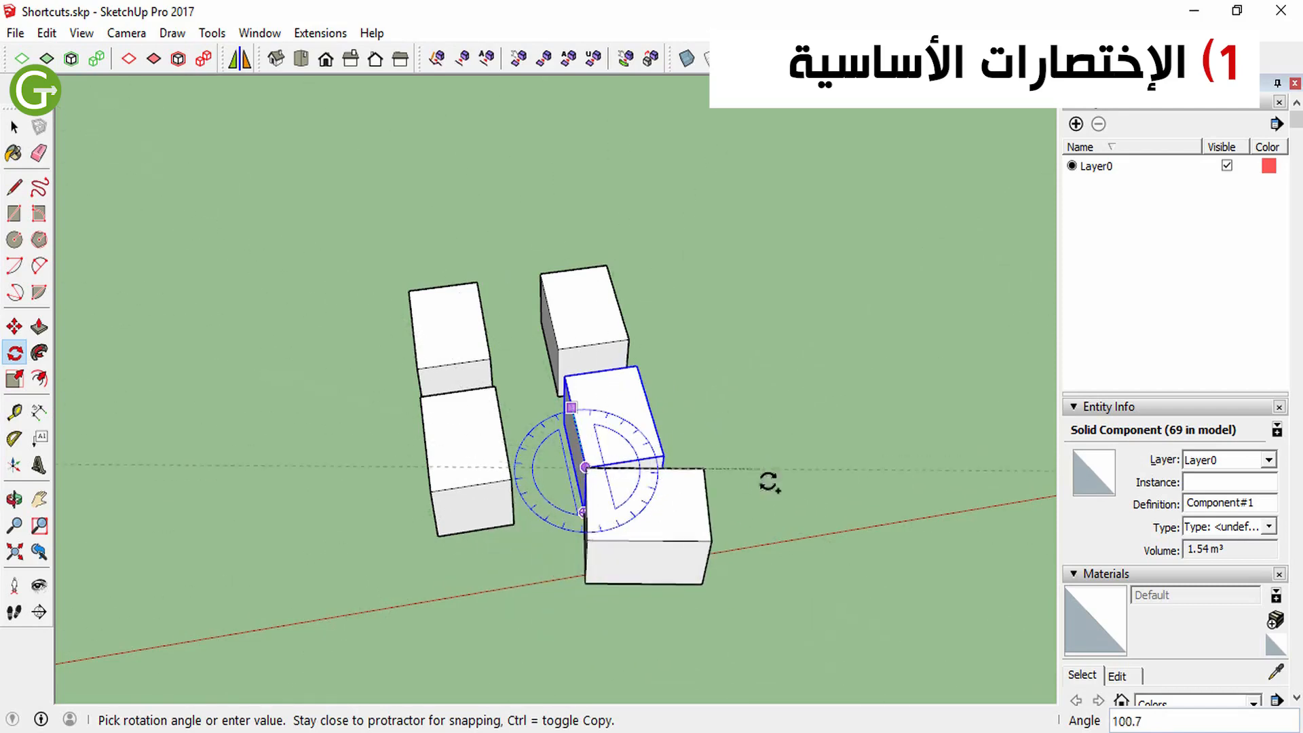
pyautogui.press('e')
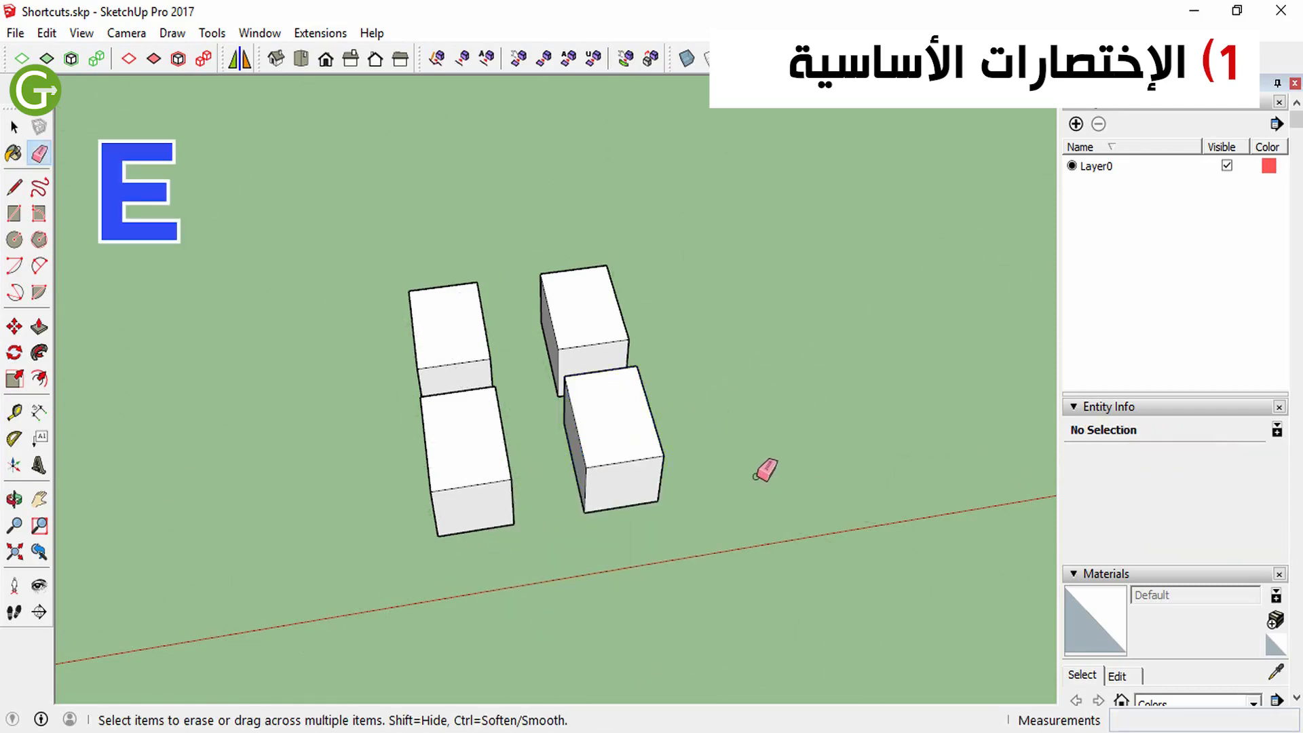
# Draw a rectangle of about 4.95 m² on the ground beside the small boxes
pyautogui.press('r')
pyautogui.click(721, 400)
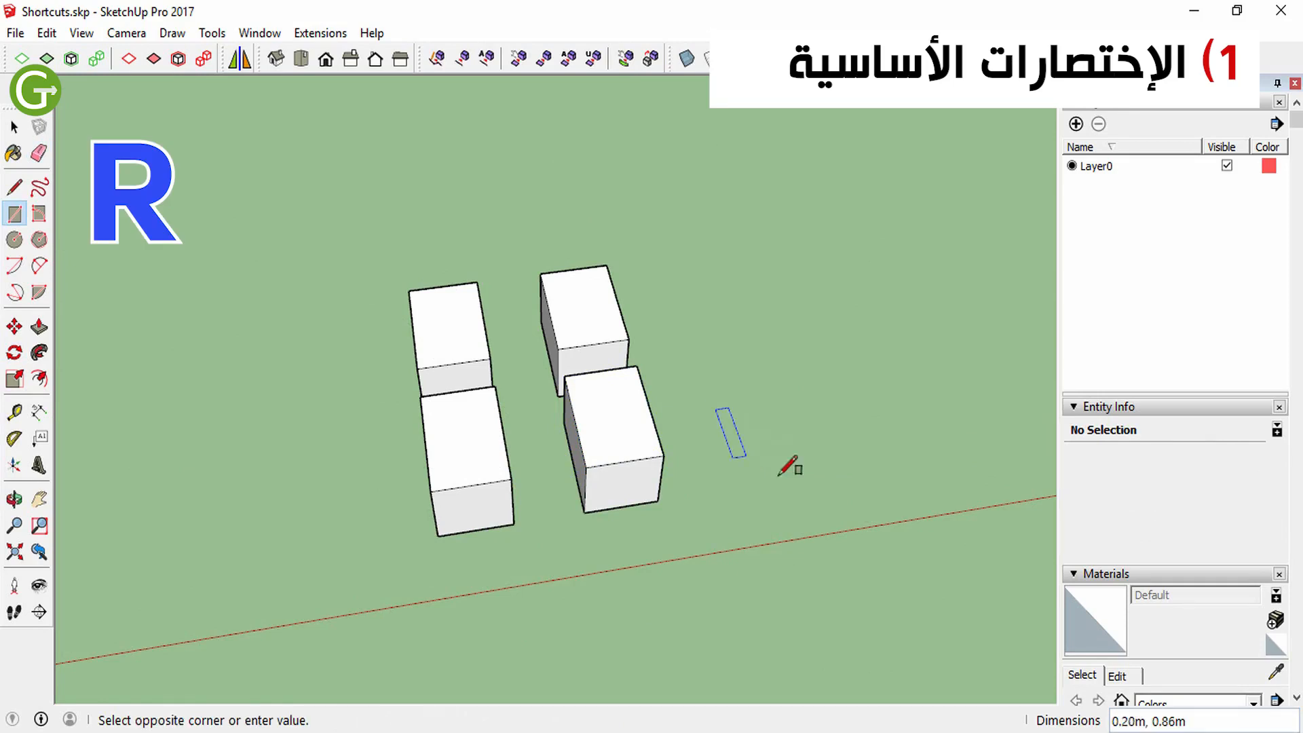
pyautogui.click(791, 470)
# Measure from the front box's upper side edge to a point in the gap between the boxes
pyautogui.press('t')
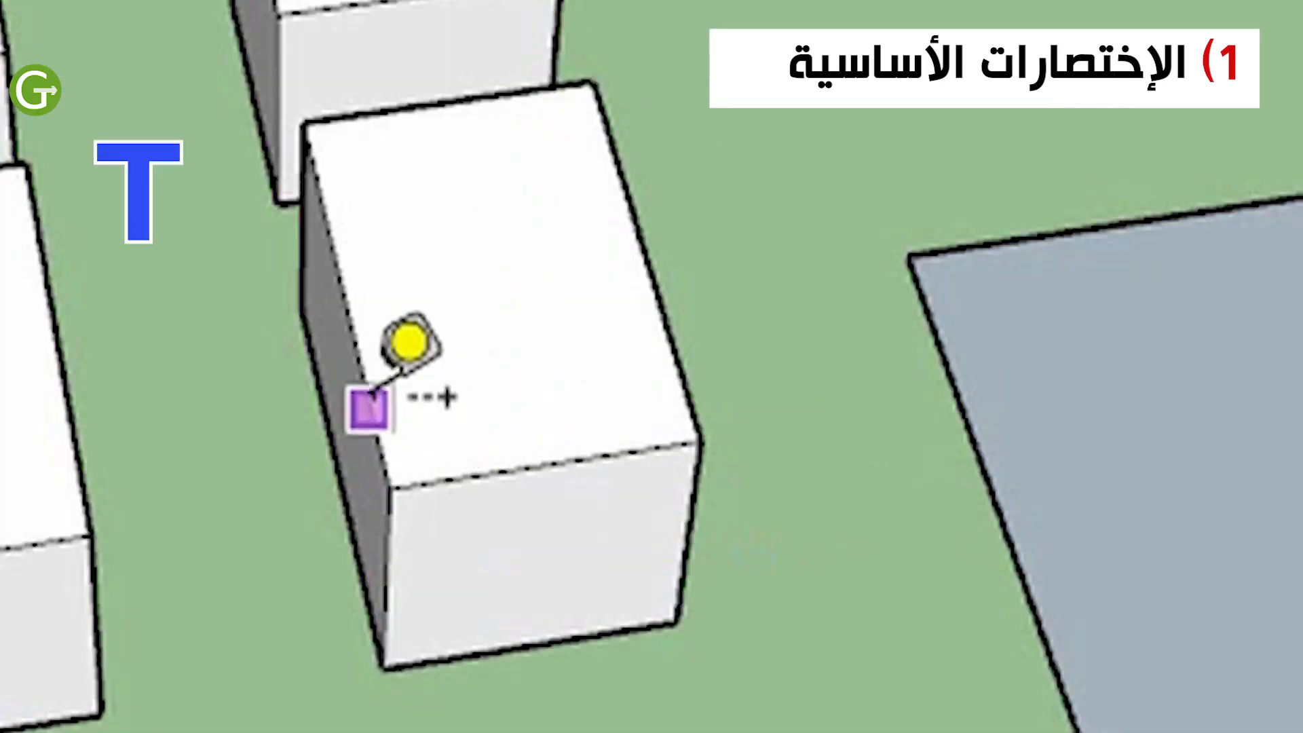
pyautogui.click(444, 390)
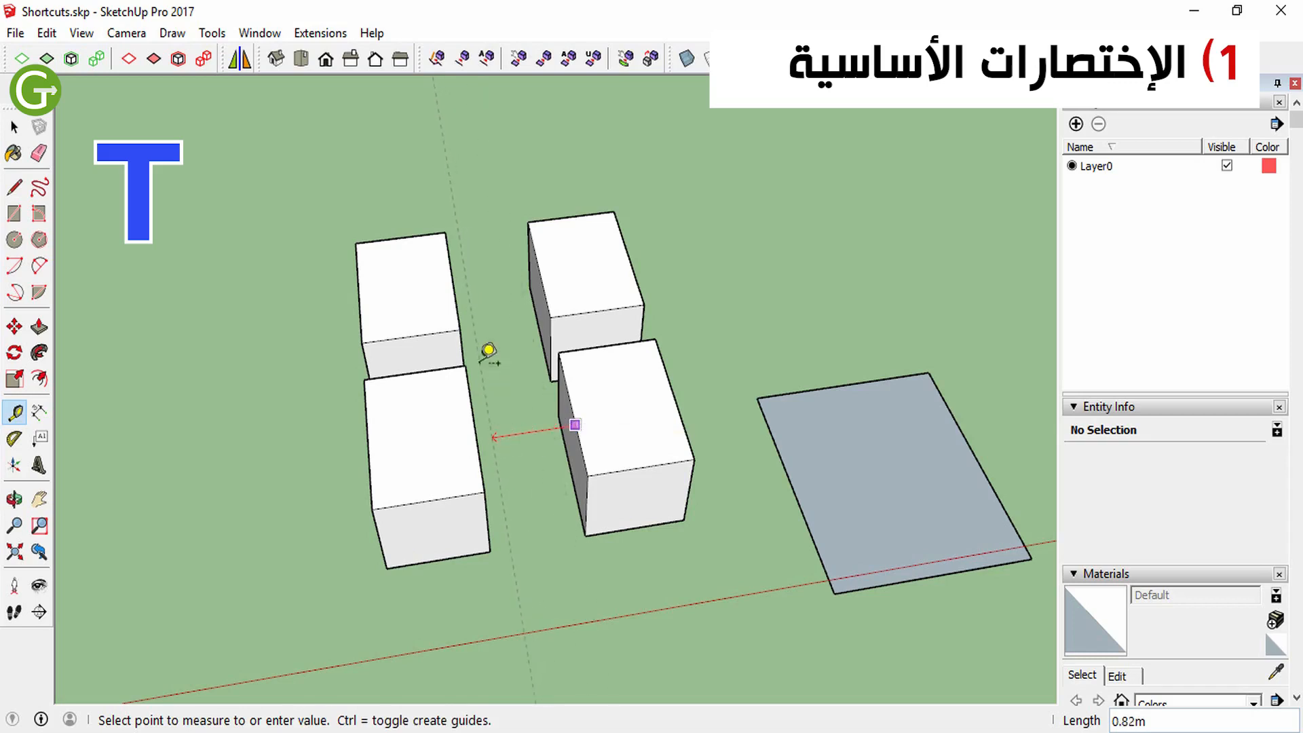
pyautogui.click(515, 435)
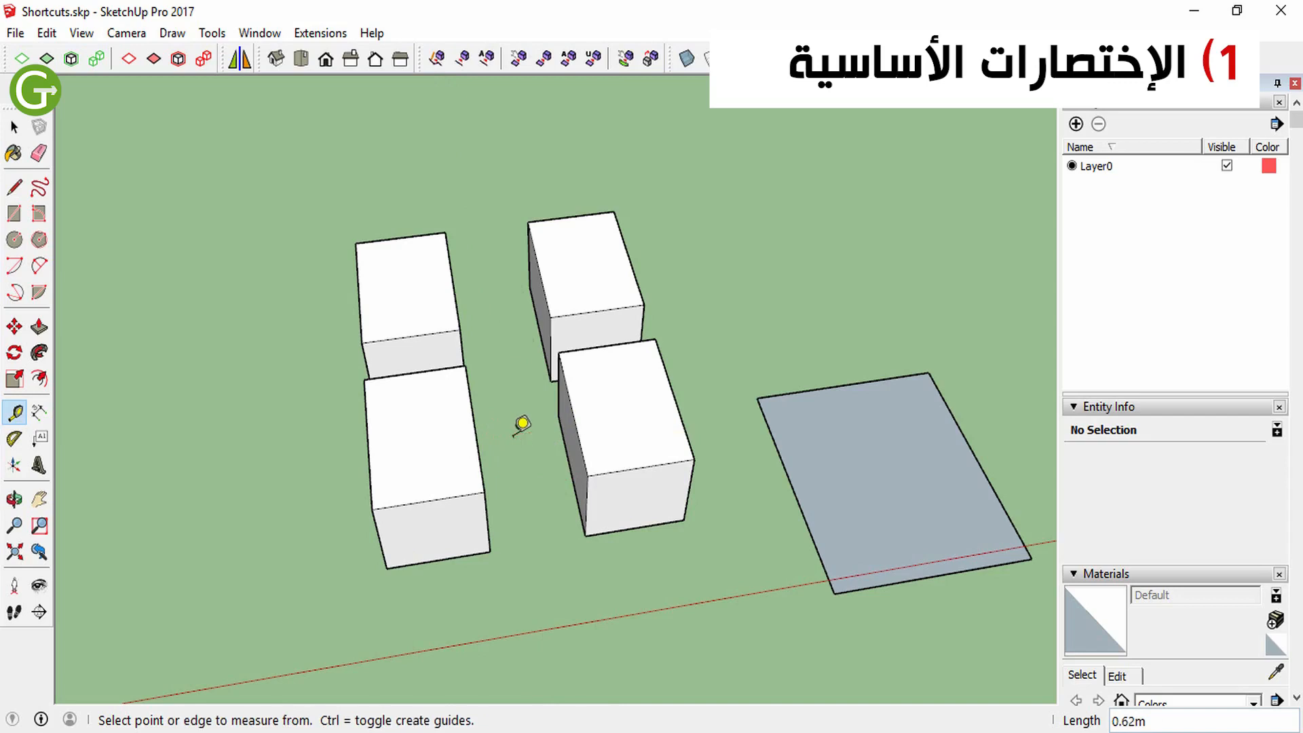
# Push/Pull the ground rectangle upward into a tall block, extending it about 1.83 m from a new starting face
pyautogui.press('o')
pyautogui.moveTo(707, 471); pyautogui.dragTo(694, 443)
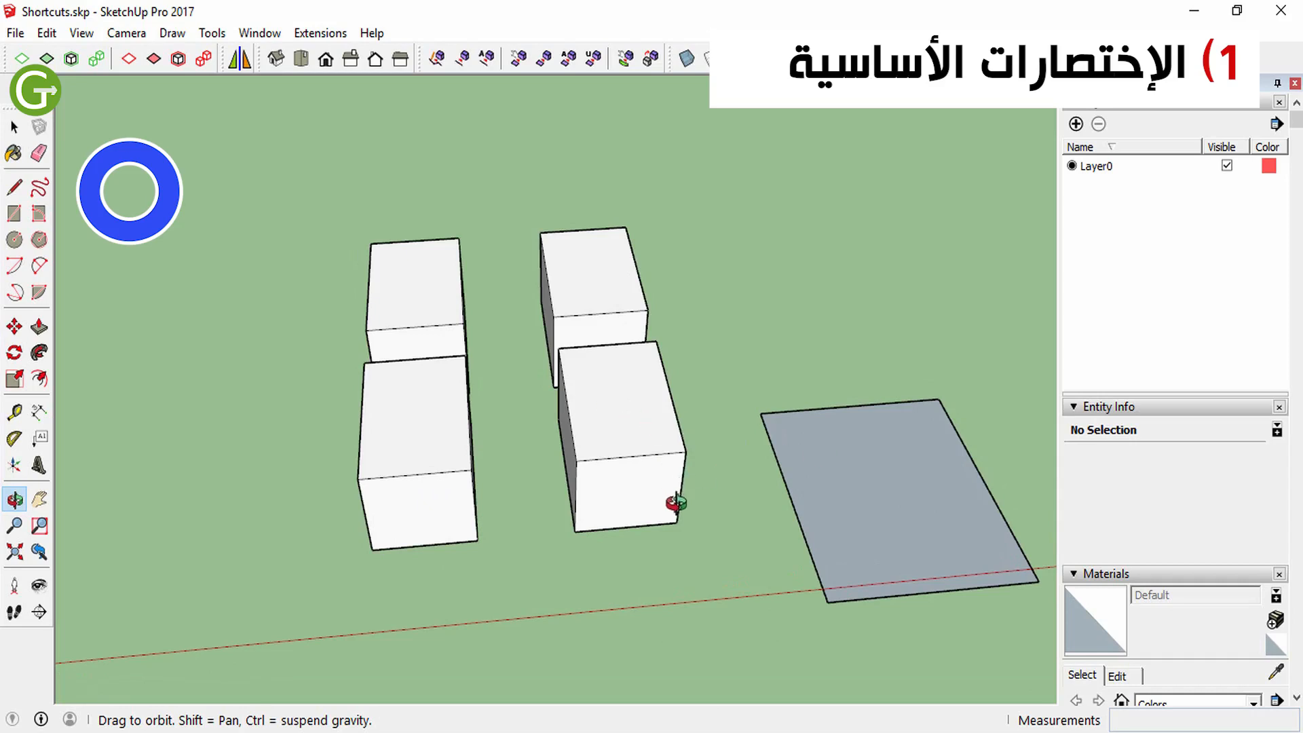
pyautogui.press('p')
pyautogui.click(841, 475)
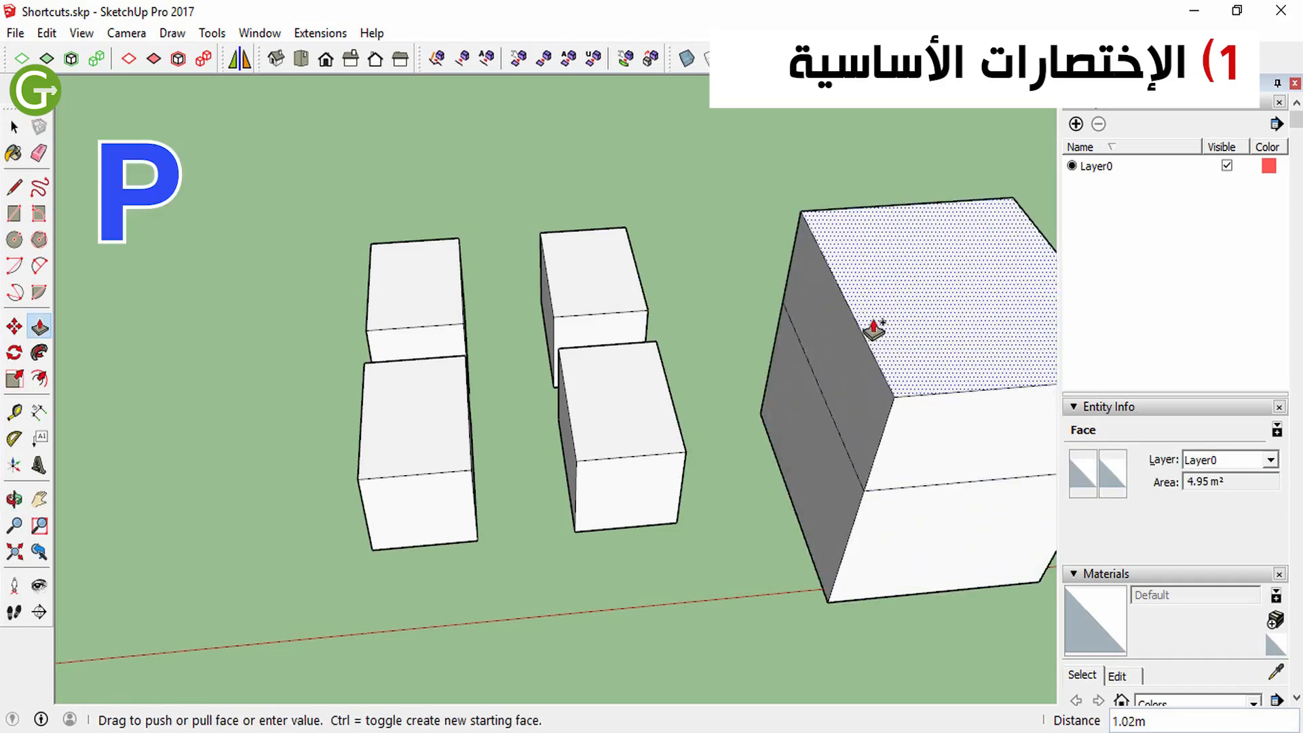
pyautogui.scroll(-3, 872, 326)
pyautogui.scroll(3, 927, 284)
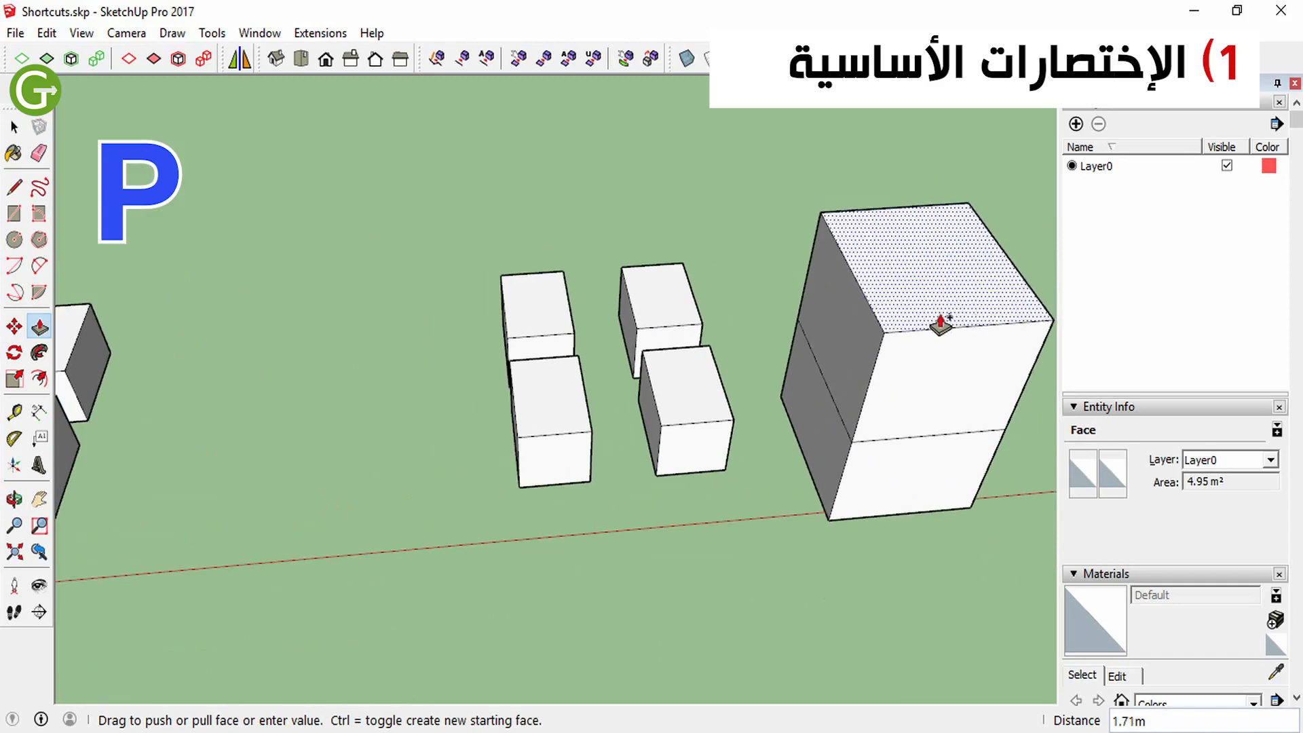
pyautogui.click(930, 333)
# Push/Pull the lower side face of the tall block and undo the change
pyautogui.scroll(3, 930, 334)
pyautogui.moveTo(931, 334); pyautogui.dragTo(925, 343, button='middle')
pyautogui.scroll(-3, 745, 299)
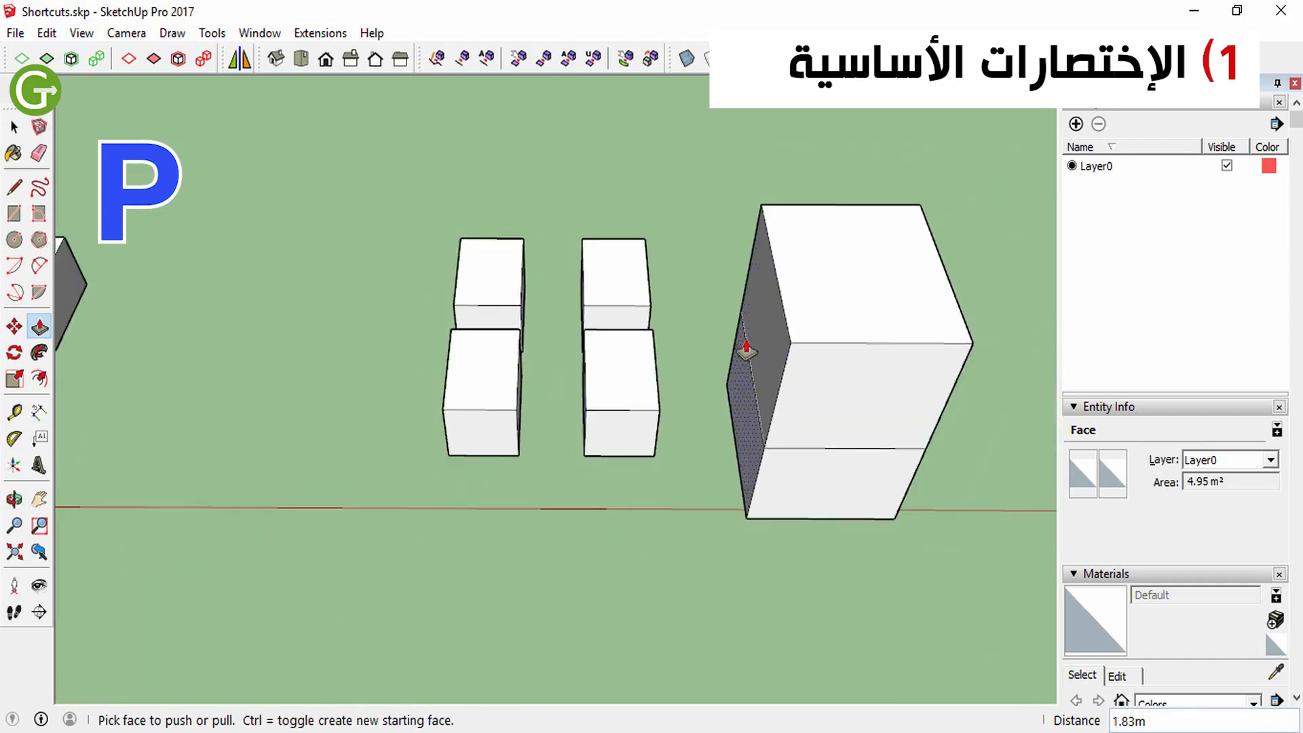
pyautogui.moveTo(744, 347); pyautogui.dragTo(873, 315, button='middle')
pyautogui.hotkey('ctrl', 'z')
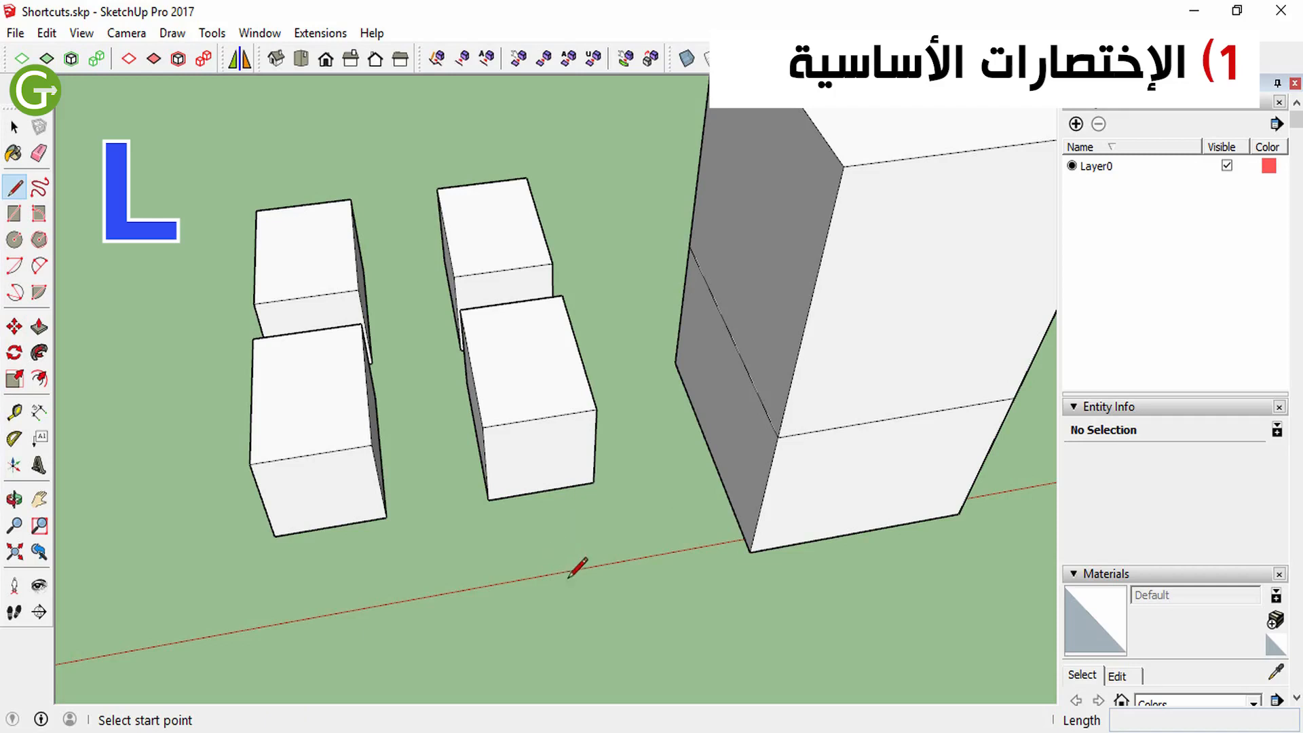
# Draw a chain of connected lines on the ground in front of the boxes
pyautogui.click(478, 595)
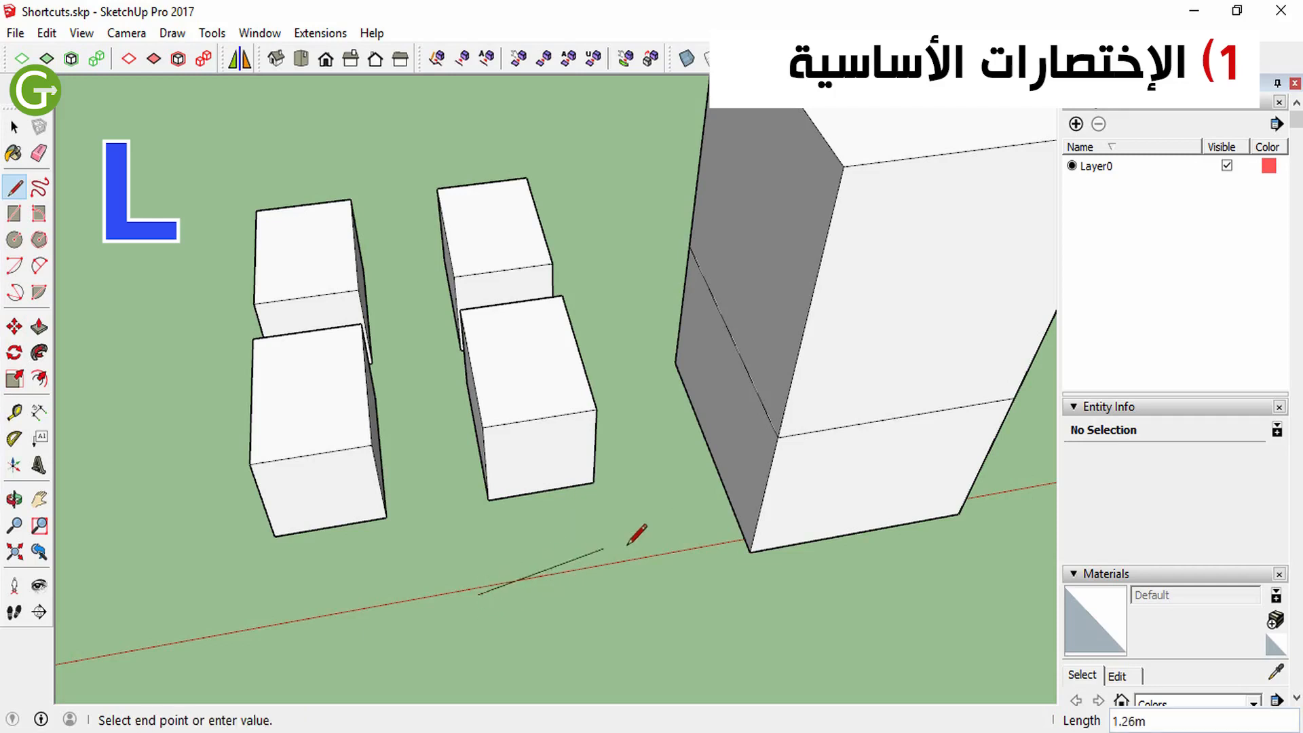
pyautogui.scroll(-5, 683, 502)
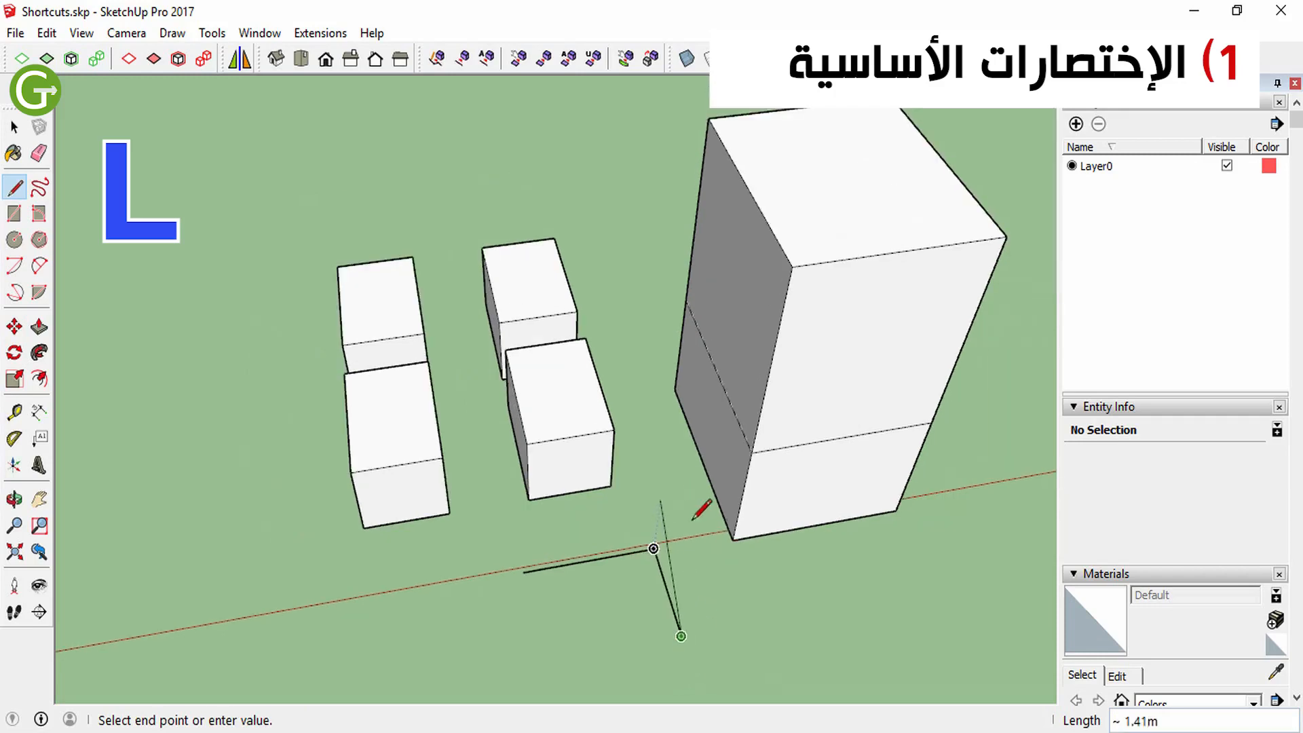
pyautogui.click(690, 619)
pyautogui.scroll(-1, 780, 600)
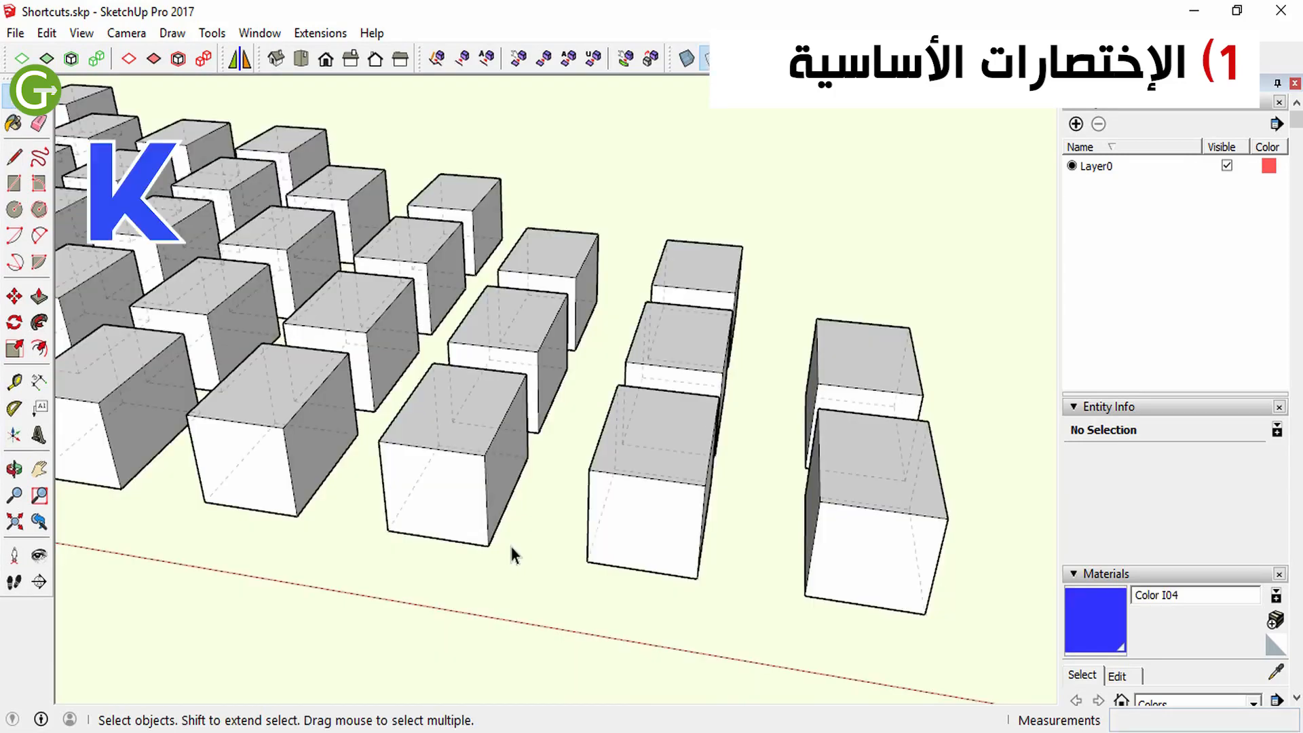
# Try to draw a line from the upper front edge of a box while back edges are displayed
pyautogui.press('l')
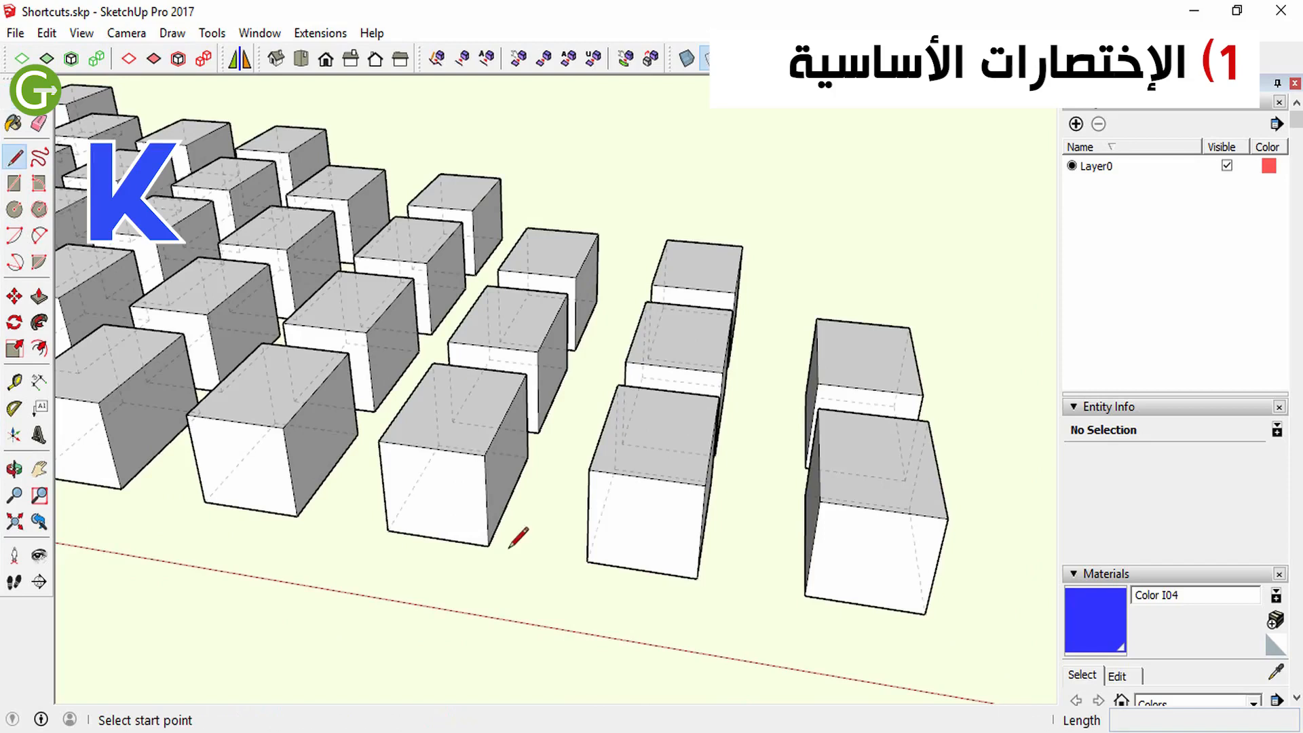
pyautogui.click(440, 443)
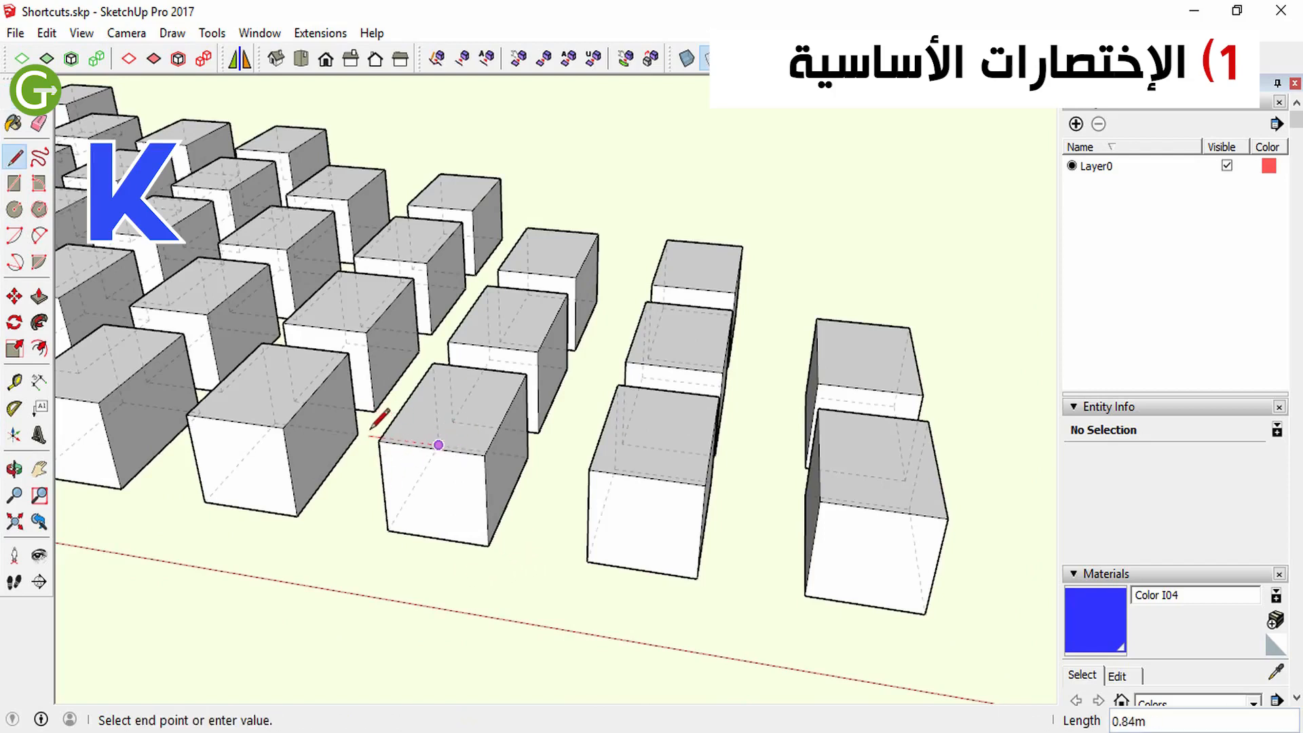
pyautogui.moveTo(380, 417); pyautogui.dragTo(550, 437, button='middle')
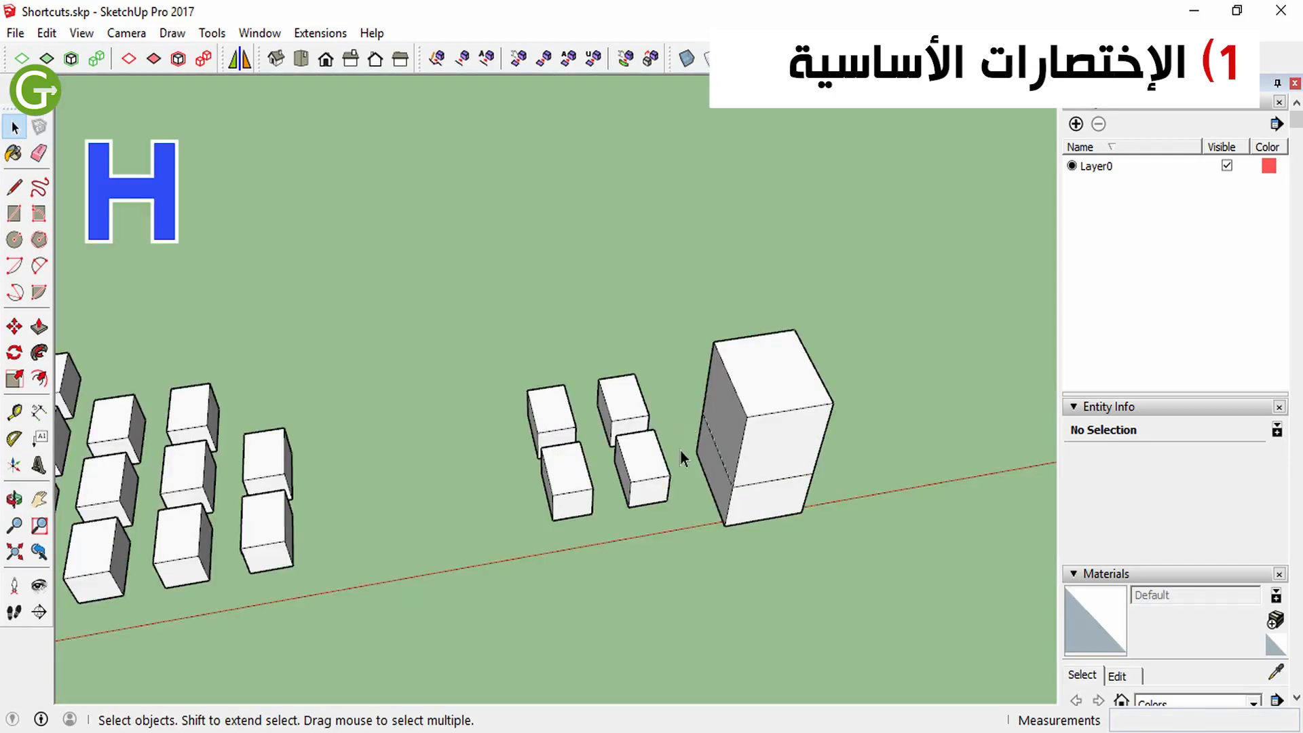
pyautogui.press('h')
pyautogui.moveTo(550, 437); pyautogui.dragTo(480, 364)
# Try to make a component from the selected entities of the tall block
pyautogui.press('space')
pyautogui.click(697, 425)
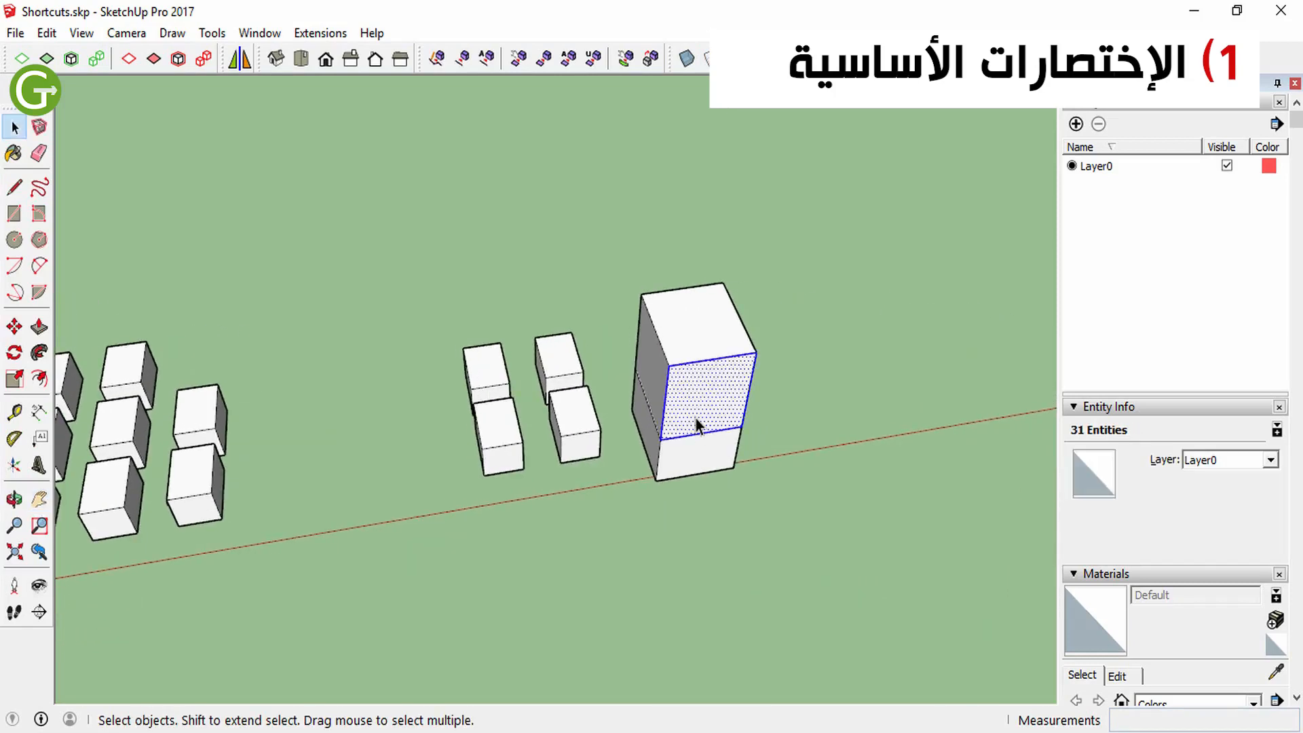
pyautogui.press('g')
pyautogui.press('Escape')
# Try to offset the outline of the tall block's top face
pyautogui.press('f')
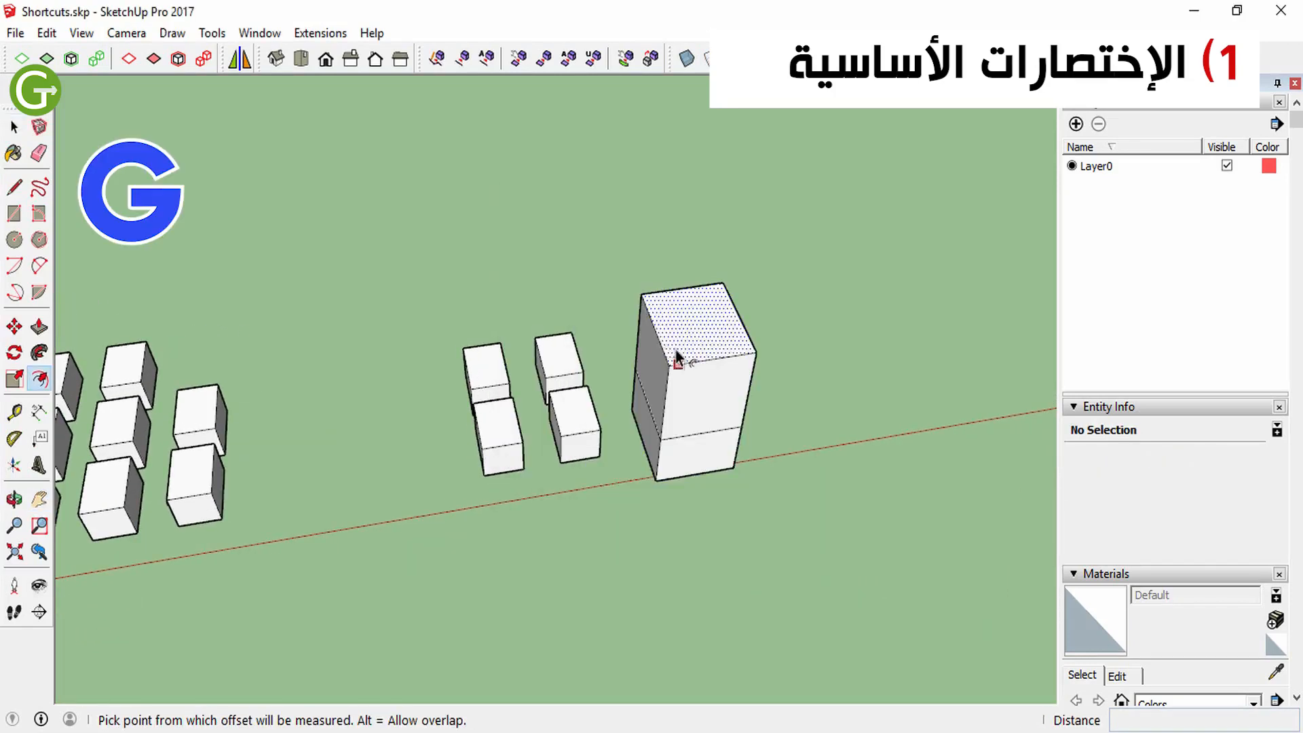
pyautogui.scroll(3, 675, 342)
pyautogui.click(673, 343)
pyautogui.press('space')
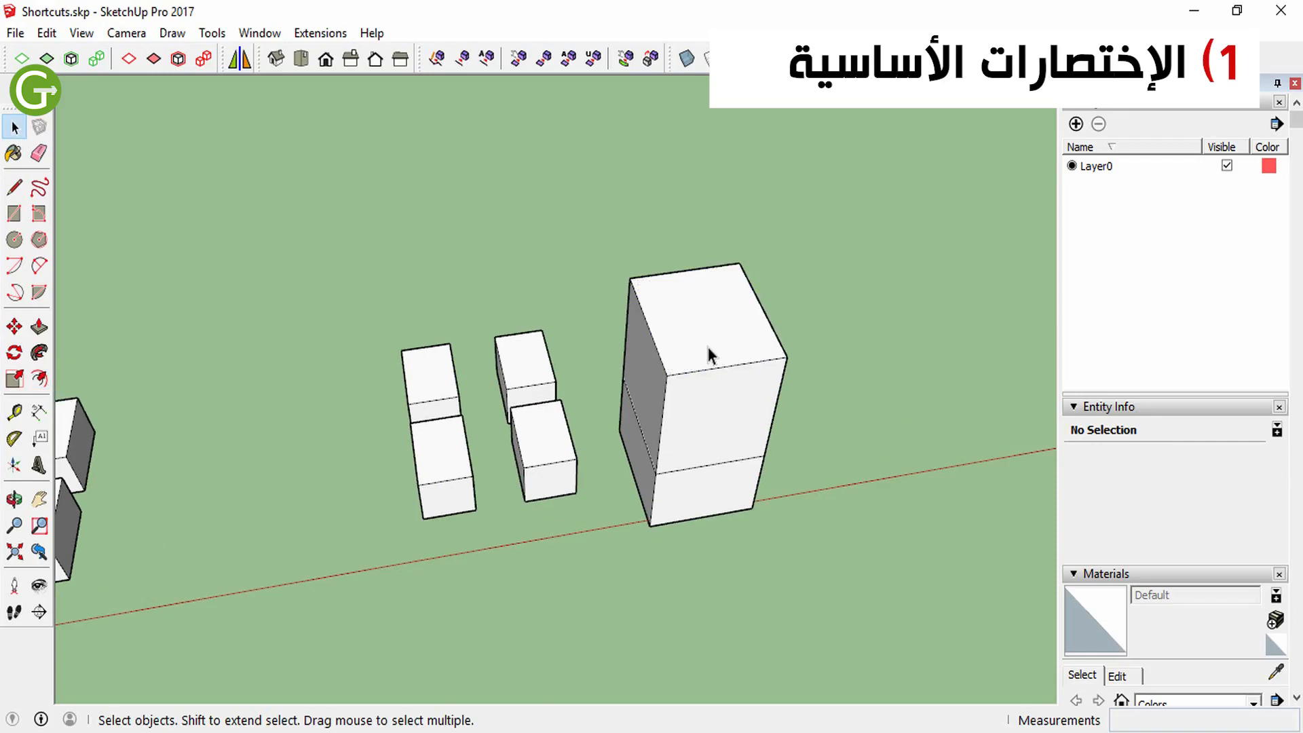
# Select a small front box and try to scale it with the Scale tool
pyautogui.click(457, 475)
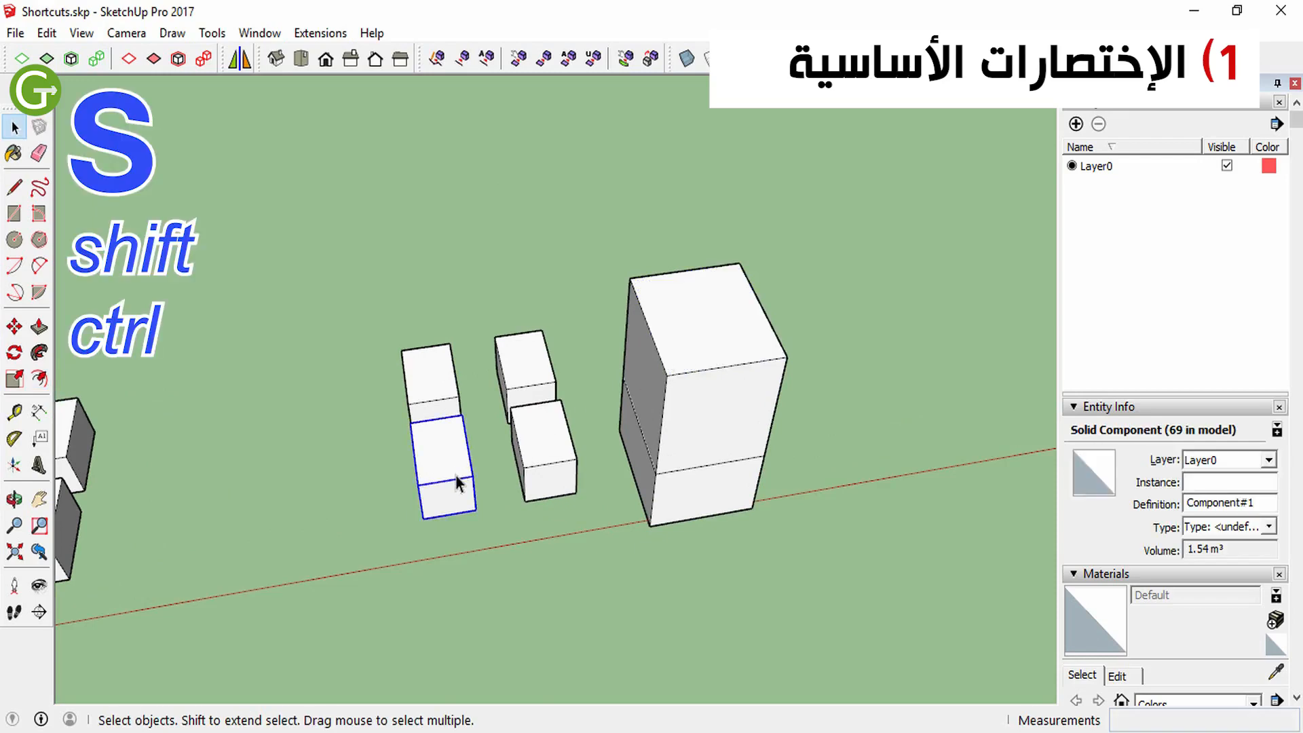
pyautogui.press('s')
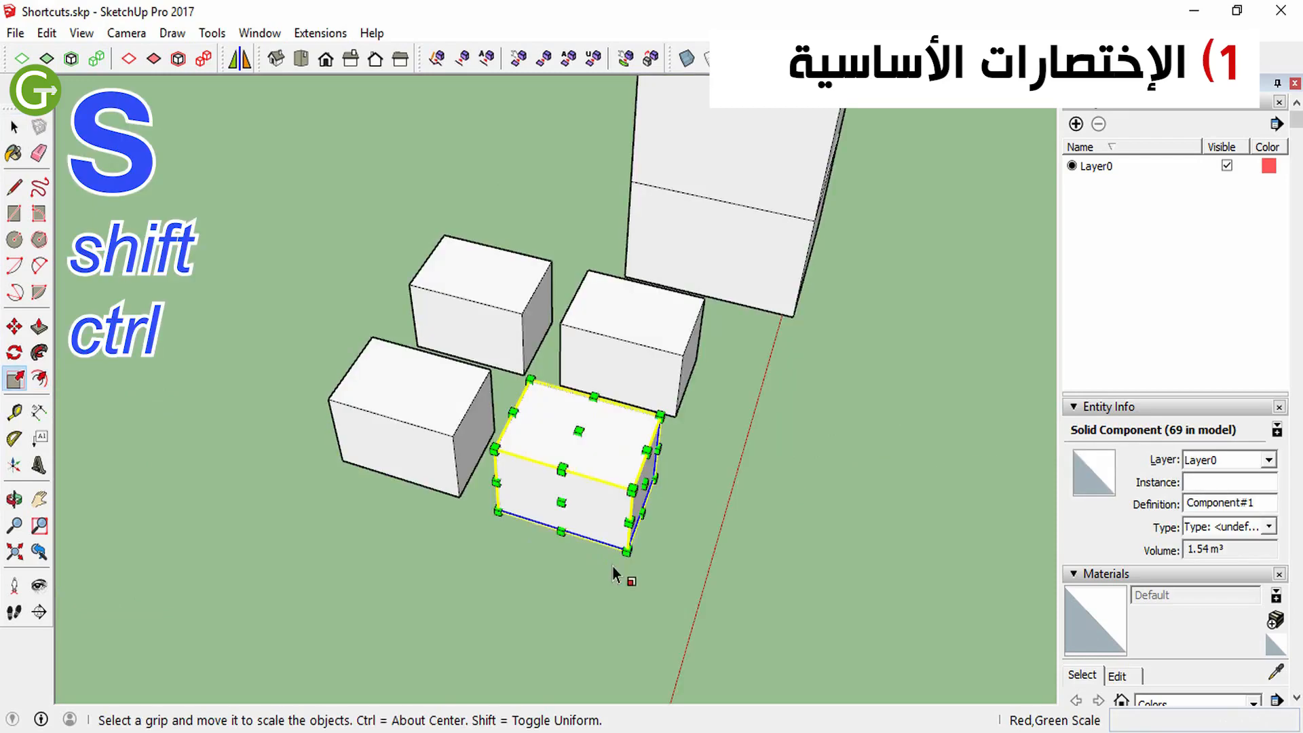
pyautogui.moveTo(630, 523)
pyautogui.mouseDown()
pyautogui.moveTo(576, 469)
pyautogui.moveTo(675, 570)
pyautogui.moveTo(591, 489)
pyautogui.moveTo(611, 497)
pyautogui.moveTo(590, 459)
pyautogui.moveTo(599, 503)
pyautogui.moveTo(617, 489)
pyautogui.moveTo(630, 521)
pyautogui.mouseUp()
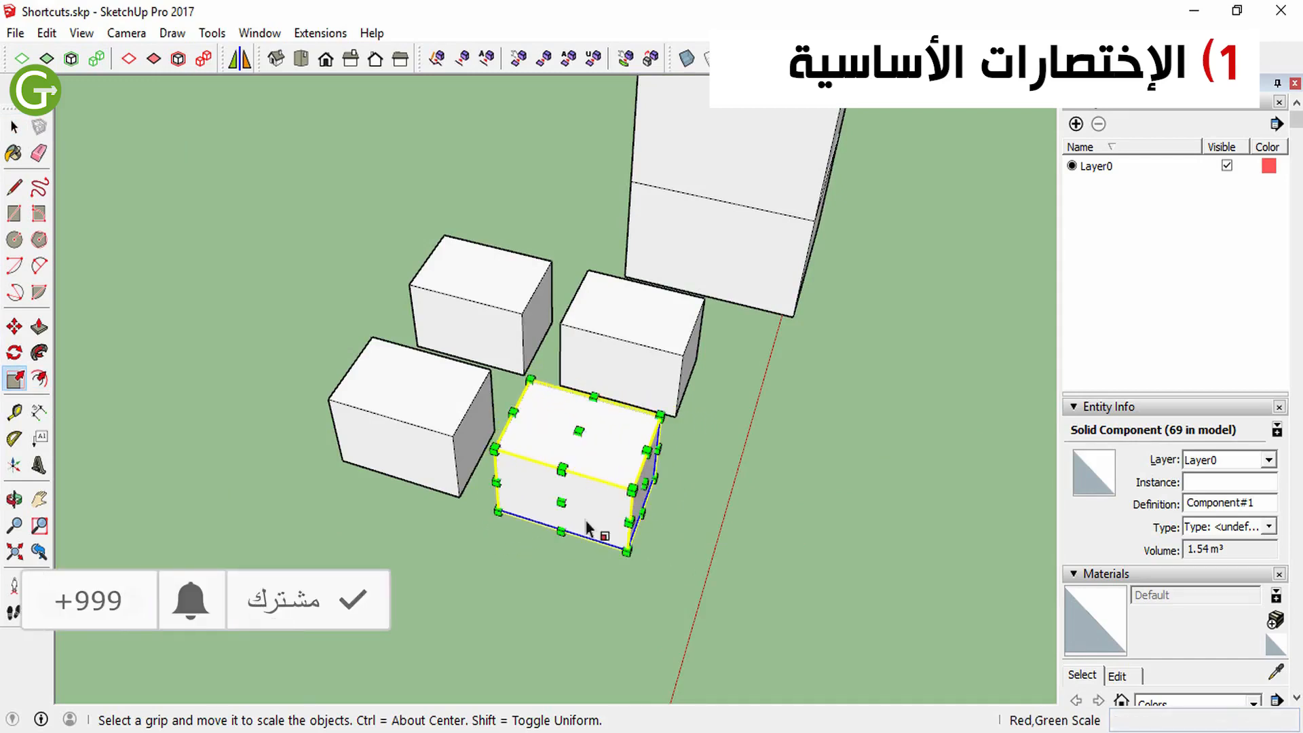
# Try to draw an arc with 34 segments and a bulge of about 0.69 m on the ground beside the selected box
pyautogui.press('a')
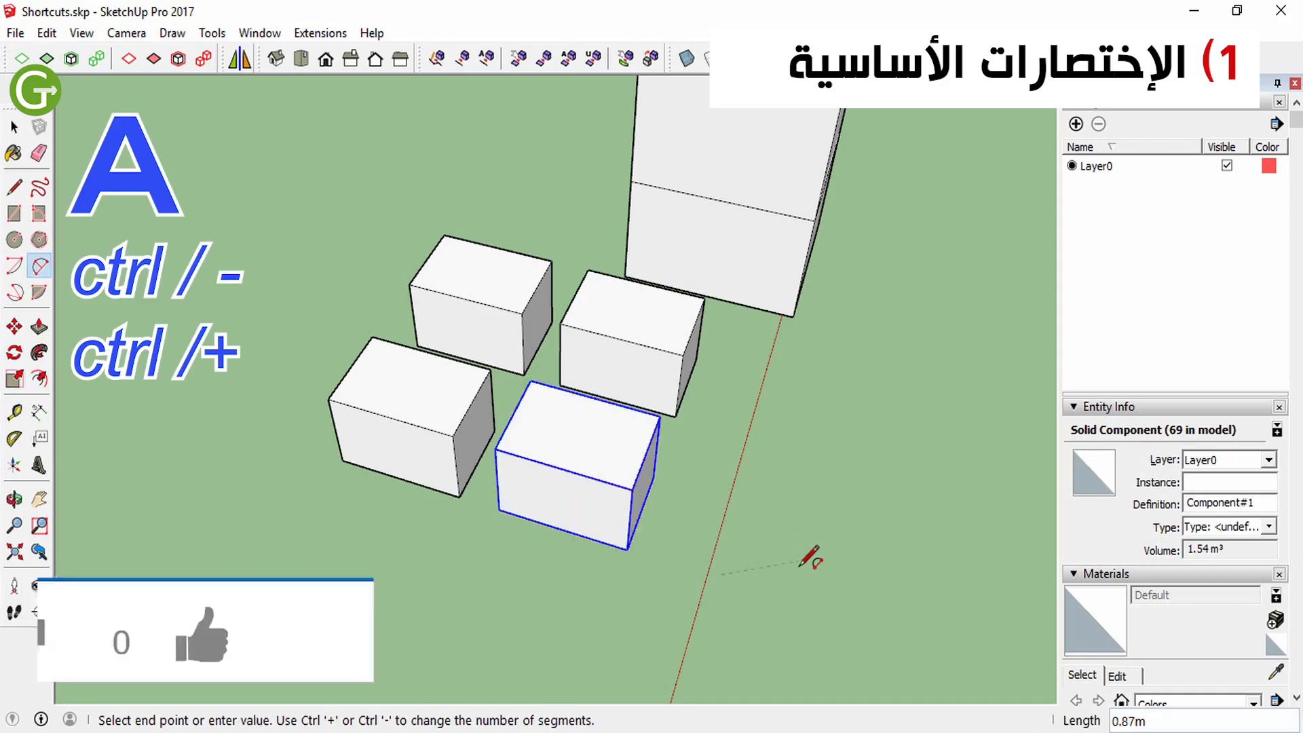
pyautogui.click(831, 461)
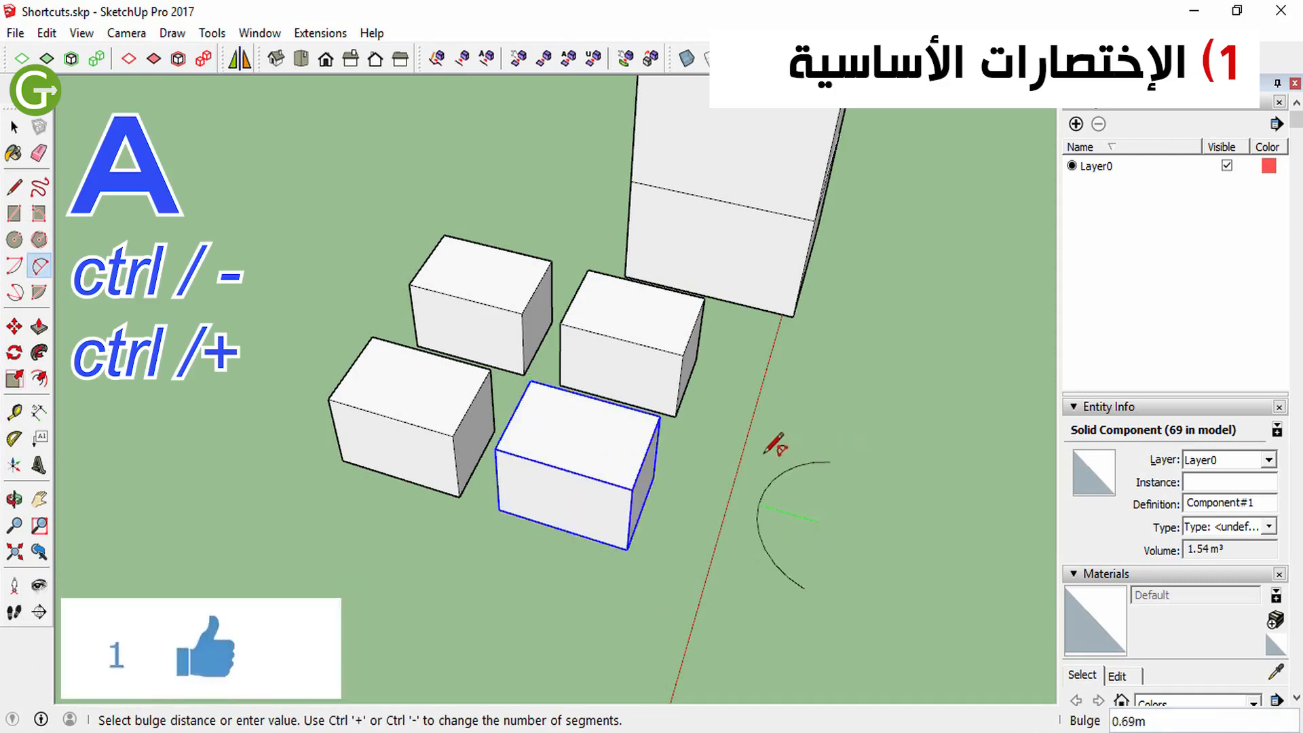
pyautogui.hotkey('ctrl', '+')
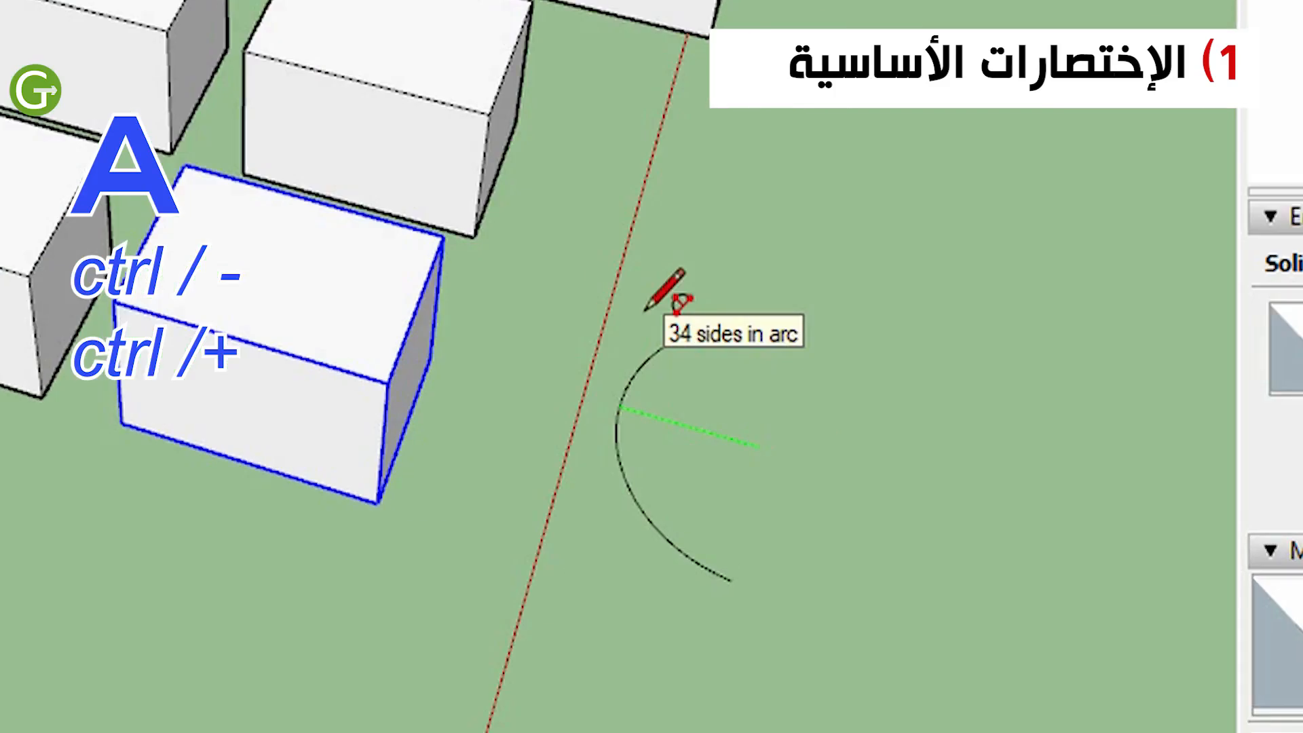
pyautogui.press('Escape')
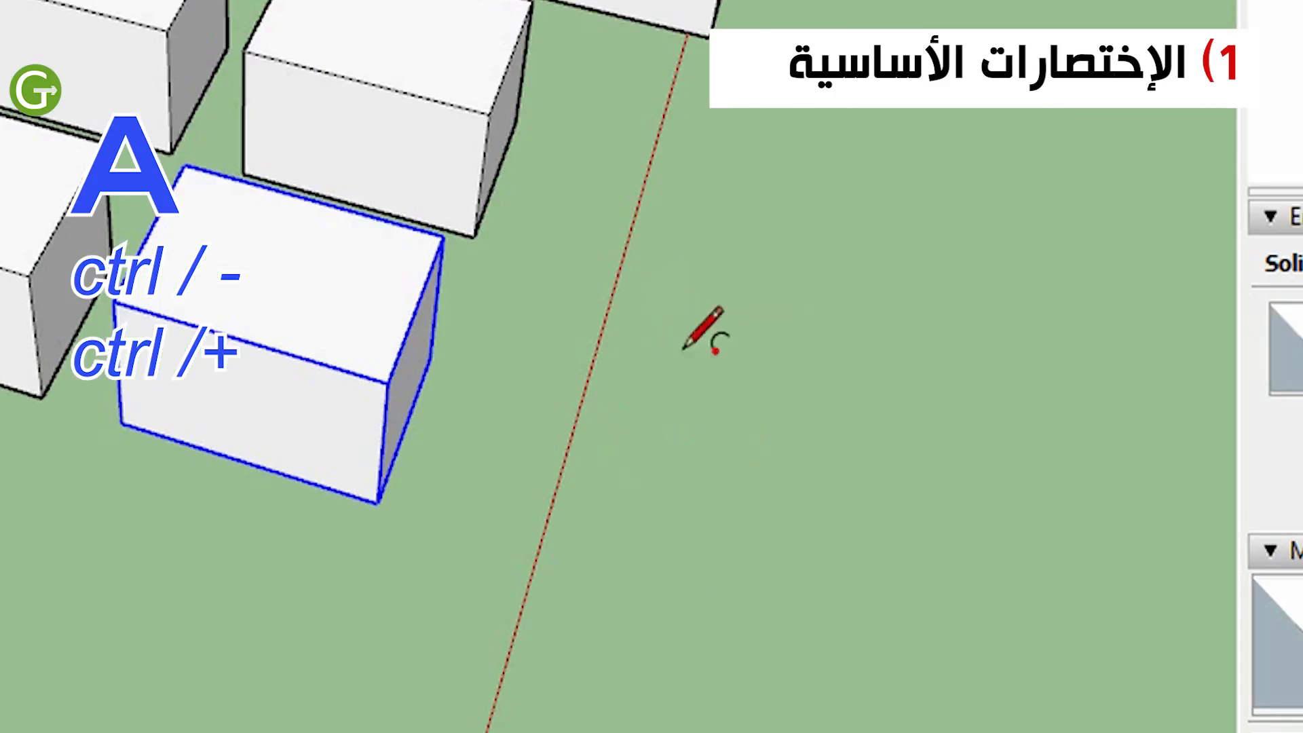
pyautogui.click(753, 290)
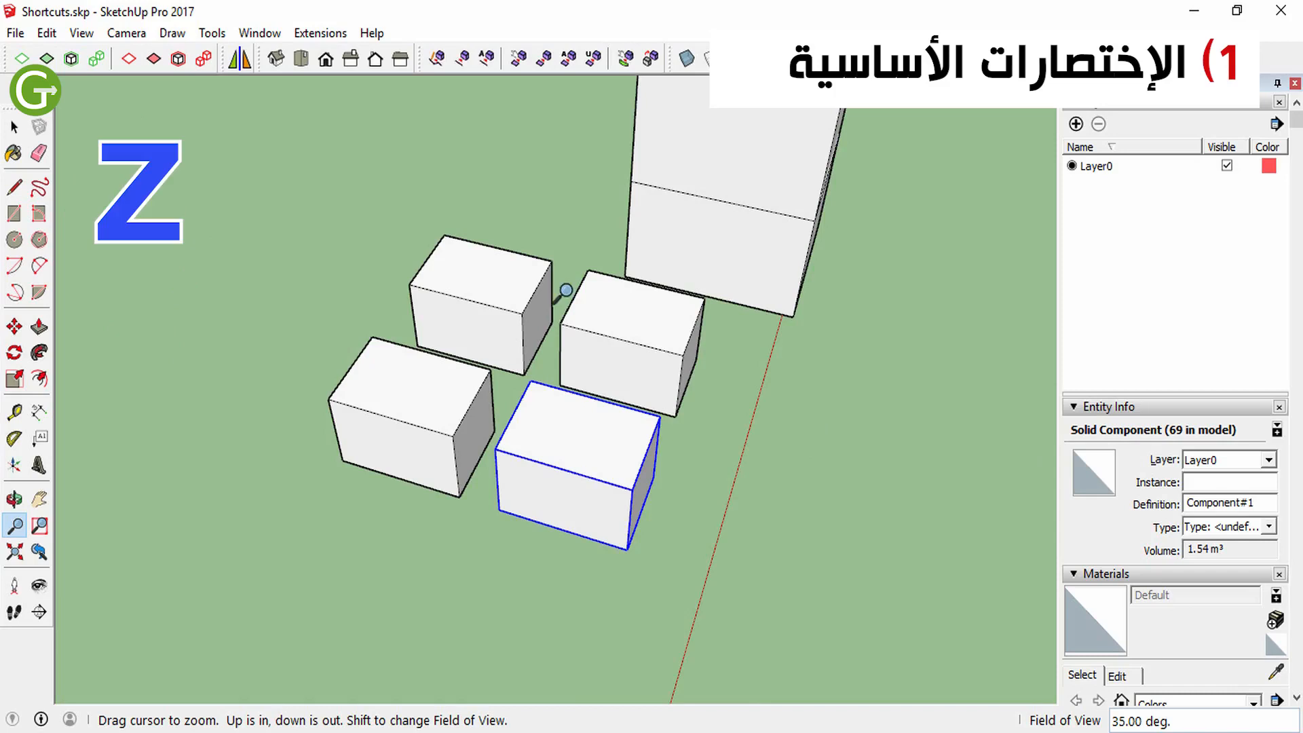
# Start a 24-sided circle on the ground beside the selected box
pyautogui.moveTo(561, 293); pyautogui.dragTo(613, 327)
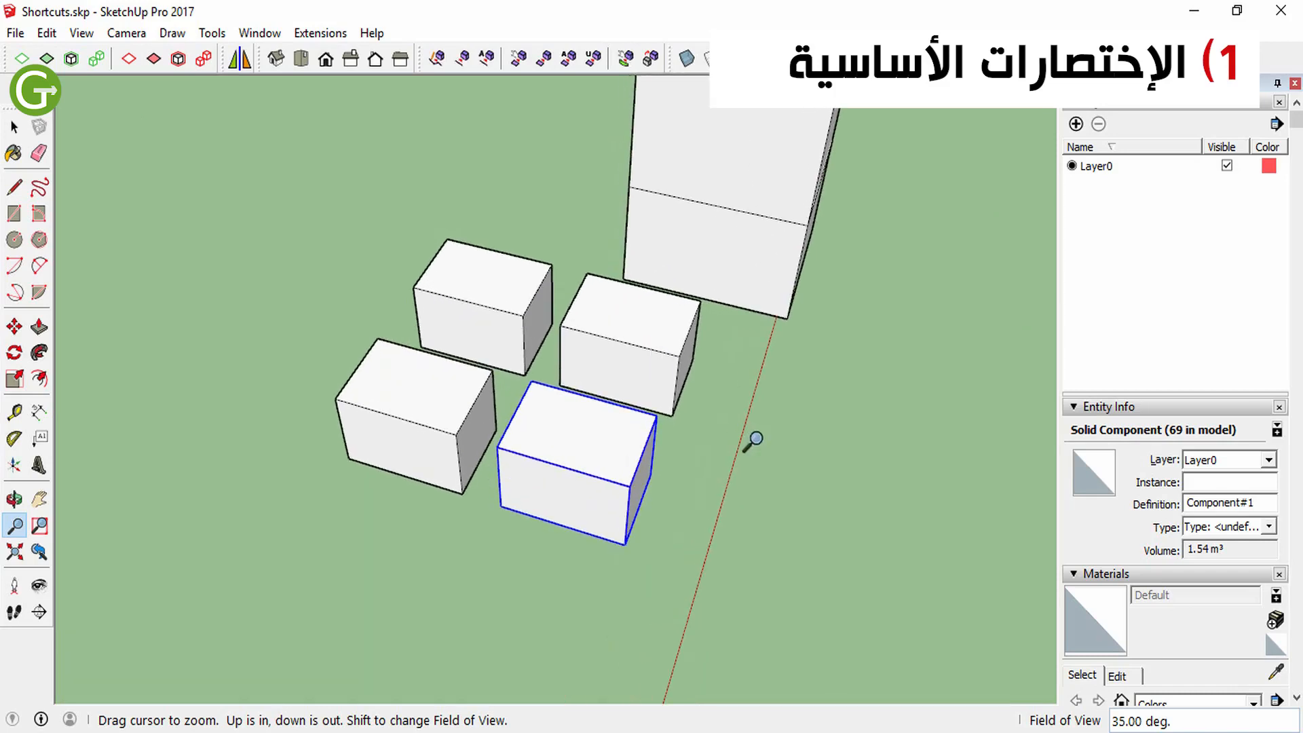
pyautogui.press('c')
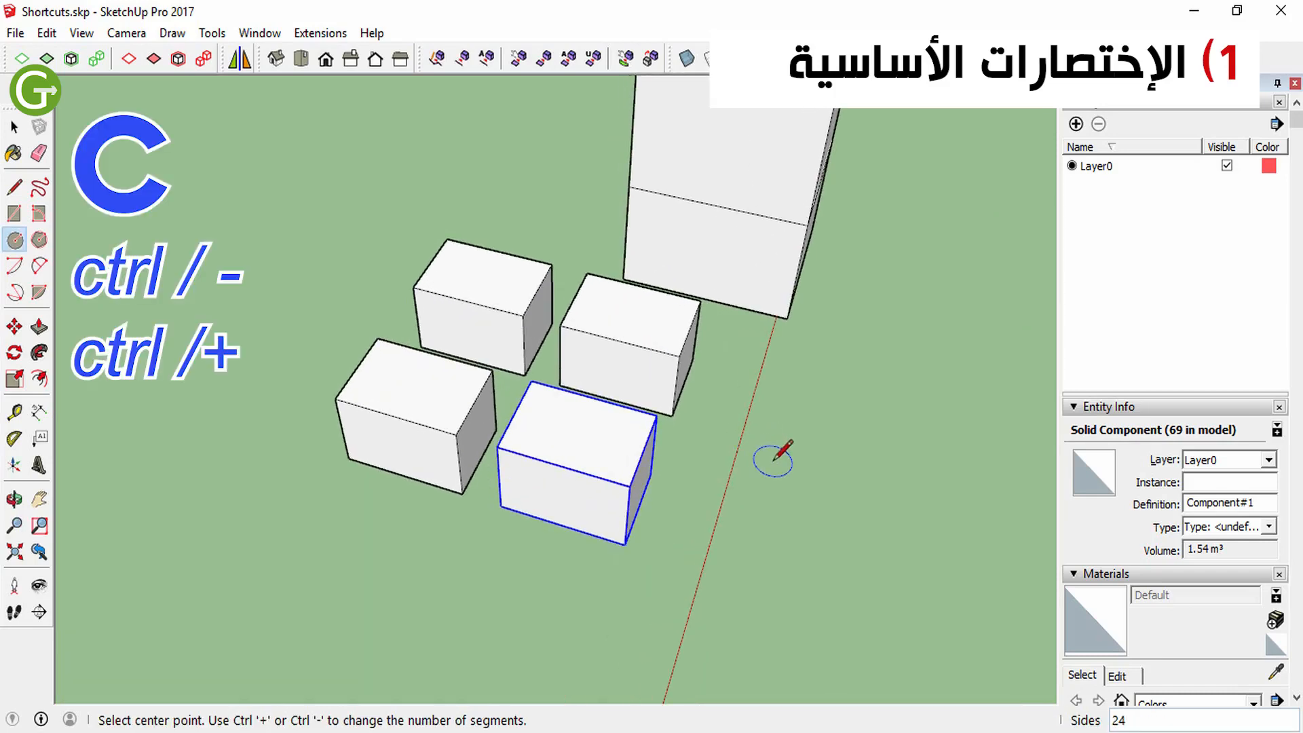
pyautogui.click(799, 491)
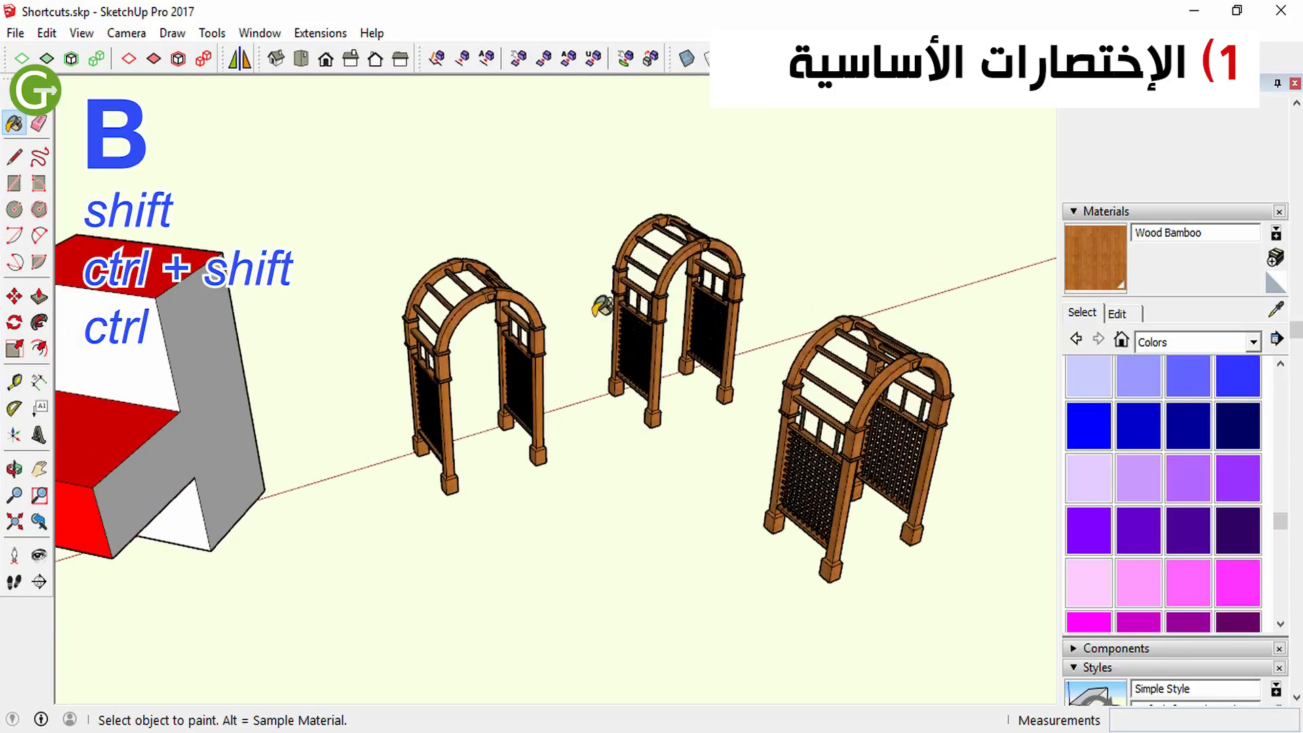
# Repaint all matching wooden faces of the garden arches with Color I04
pyautogui.scroll(4, 666, 299)
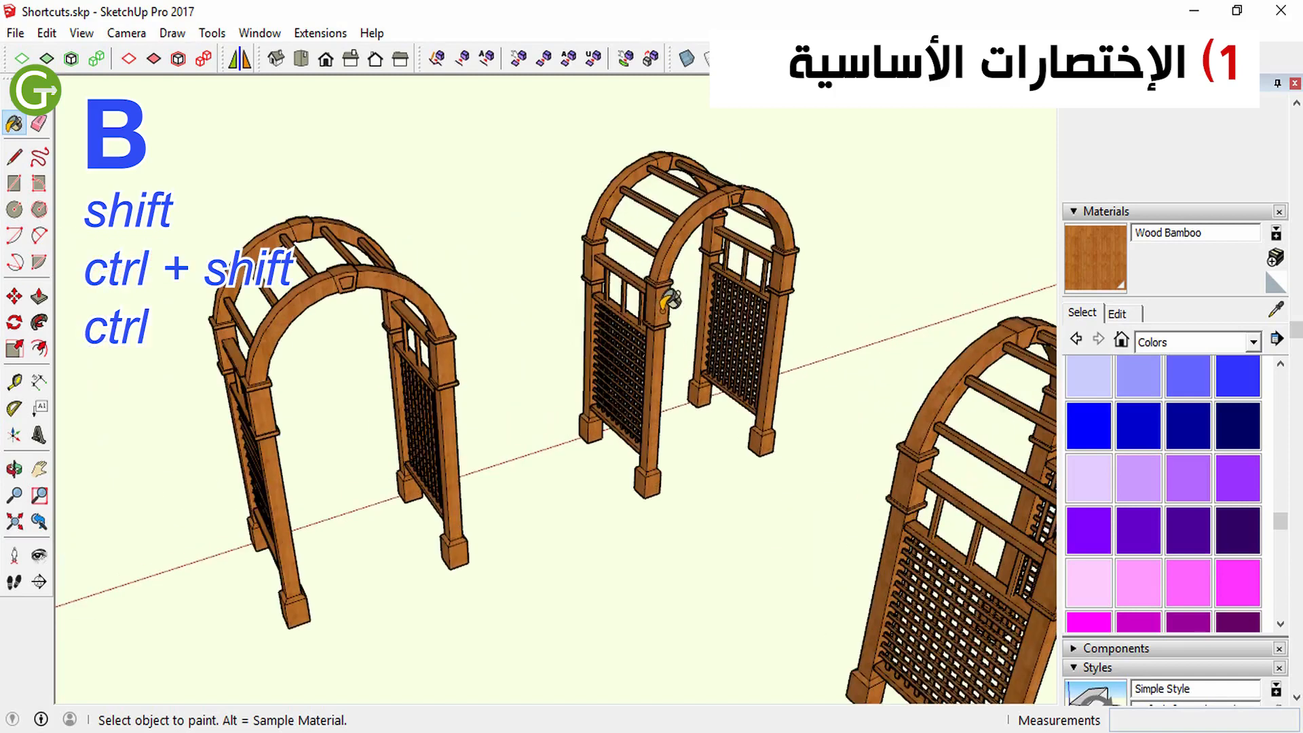
pyautogui.scroll(2, 613, 273)
pyautogui.scroll(-3, 732, 265)
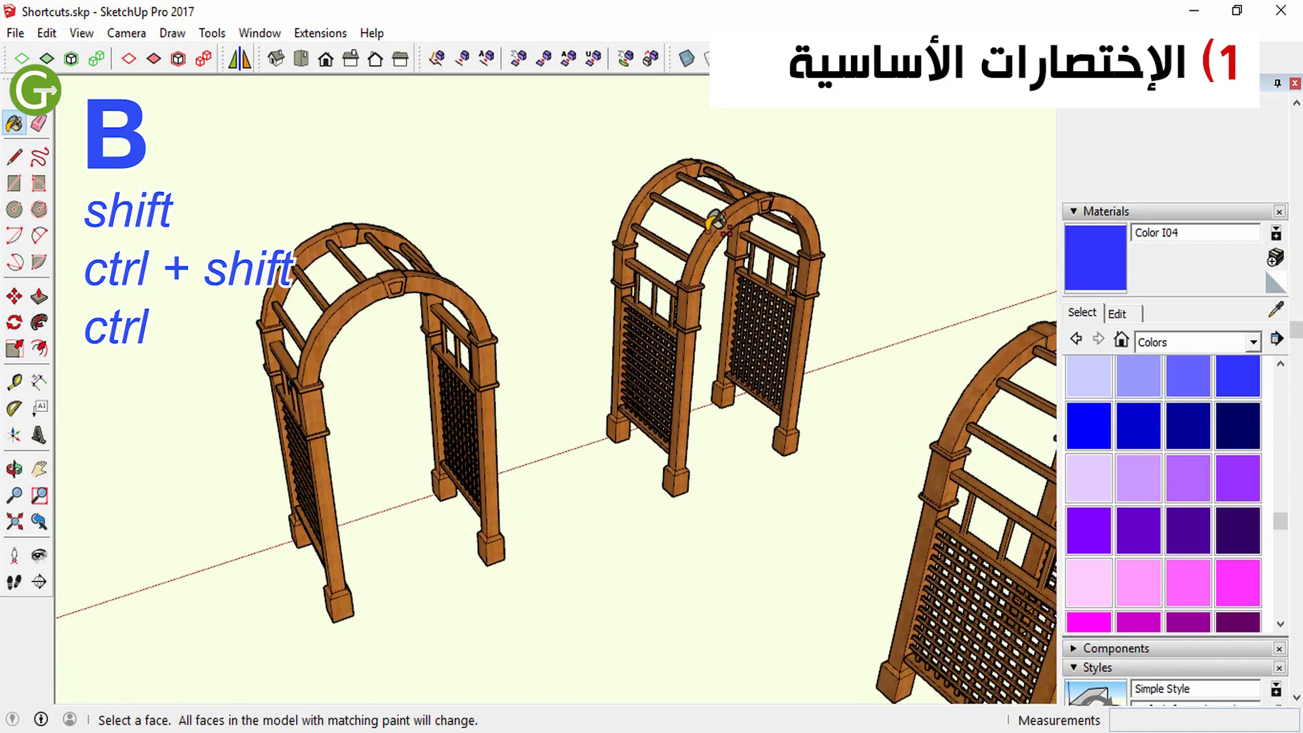
pyautogui.keyDown('shift'); pyautogui.click(714, 210); pyautogui.keyUp('shift')
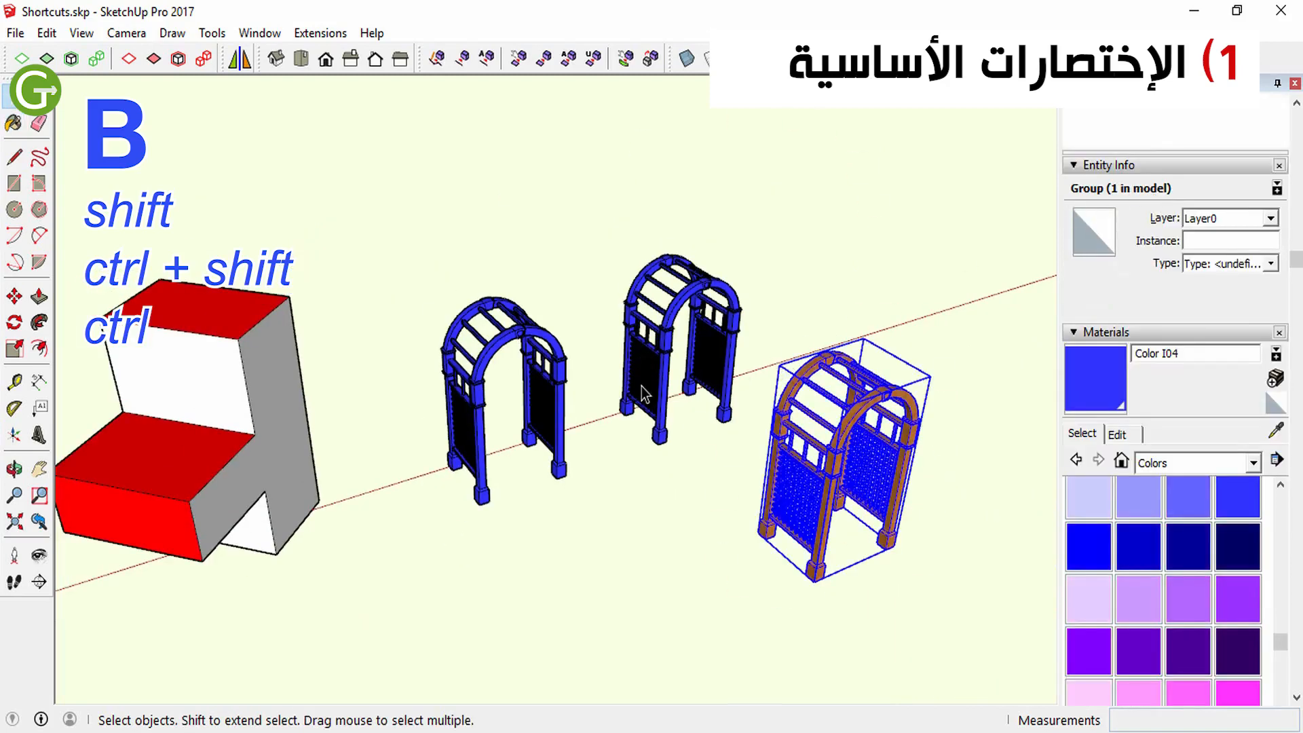
# Repaint all red faces of the farther stepped block and the connected red faces of the nearer one with Color I04
pyautogui.press('h')
pyautogui.moveTo(422, 451); pyautogui.dragTo(930, 367)
pyautogui.moveTo(735, 378); pyautogui.dragTo(552, 399)
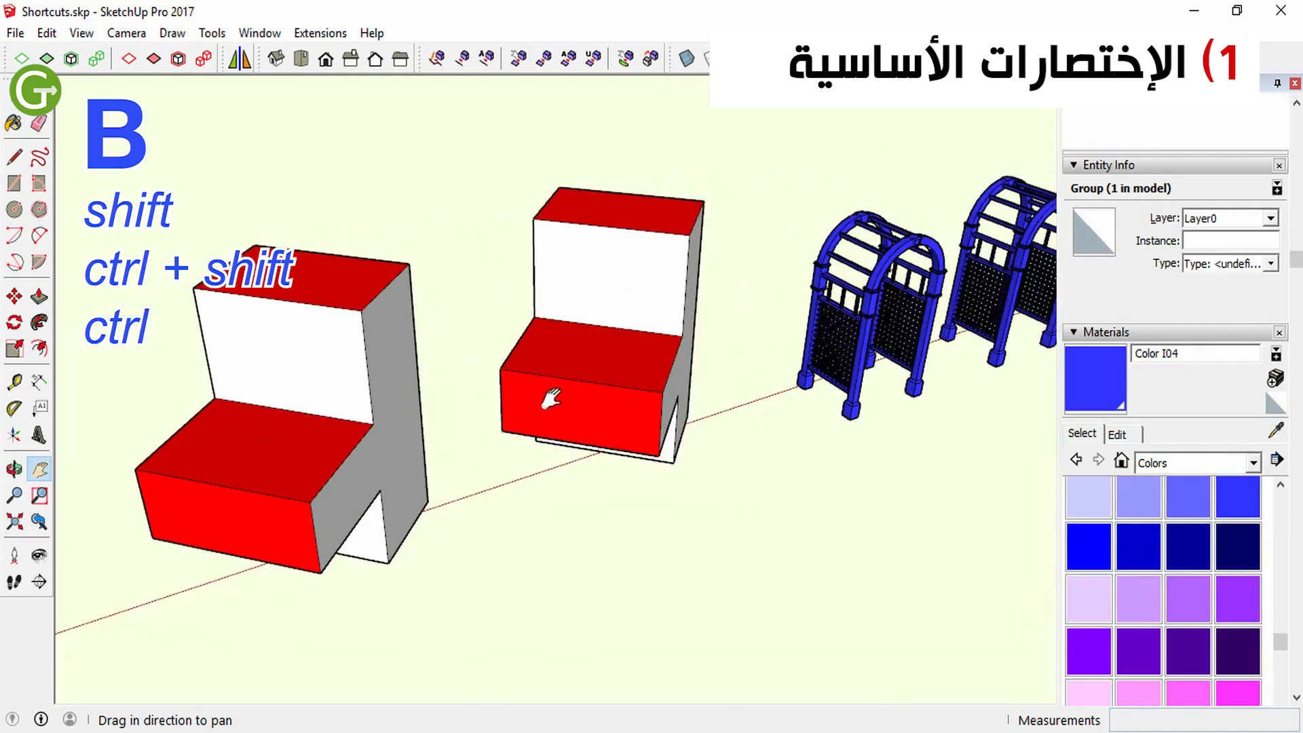
pyautogui.press('space')
pyautogui.click(697, 444)
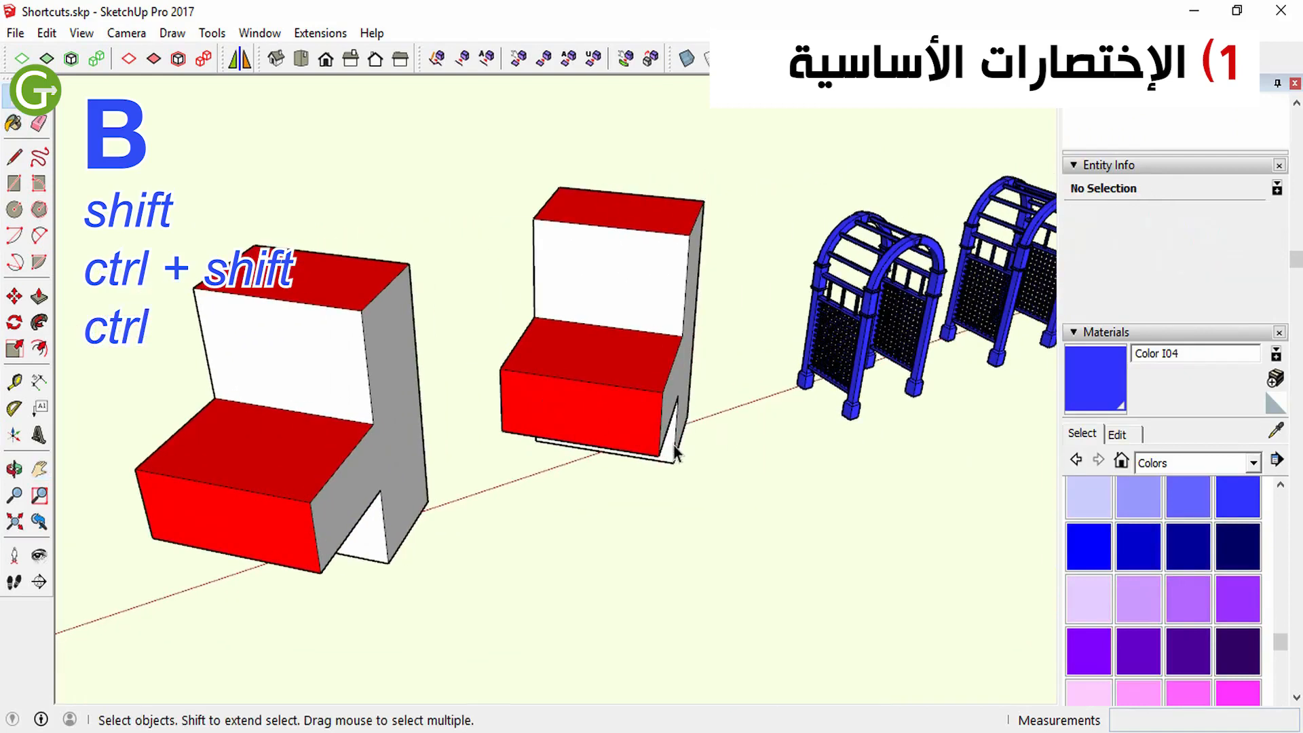
pyautogui.press('b')
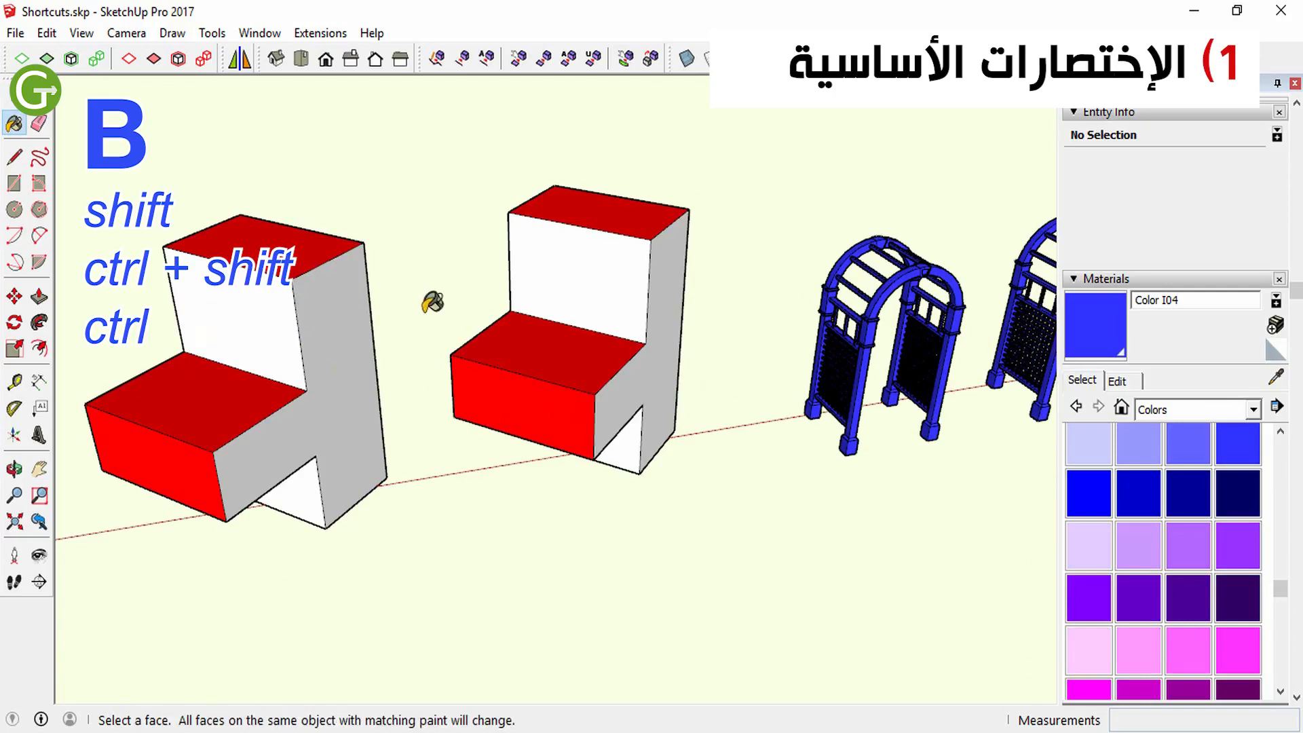
pyautogui.keyDown('ctrl'); pyautogui.keyDown('shift'); pyautogui.click(585, 449); pyautogui.keyUp('shift'); pyautogui.keyUp('ctrl')
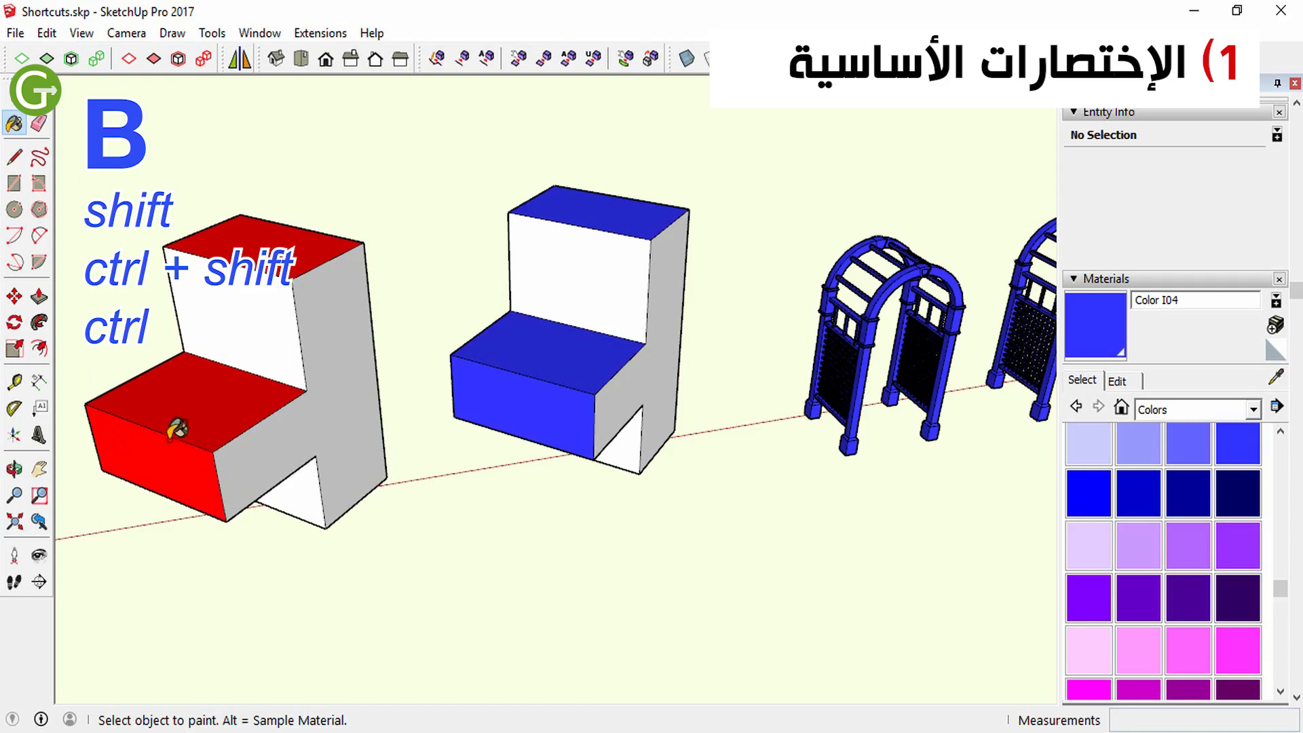
pyautogui.hotkey('ctrl', 'shift')
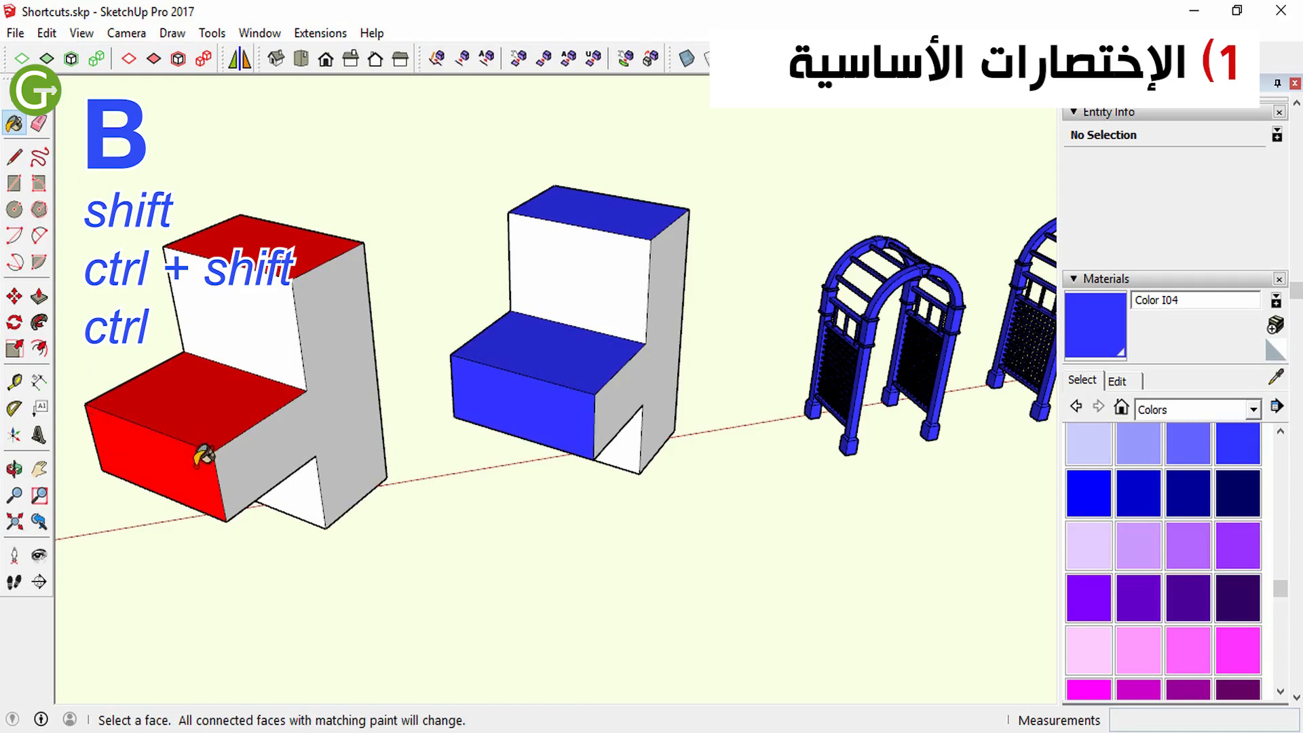
pyautogui.keyDown('ctrl'); pyautogui.keyDown('shift'); pyautogui.click(199, 454); pyautogui.keyUp('shift'); pyautogui.keyUp('ctrl')
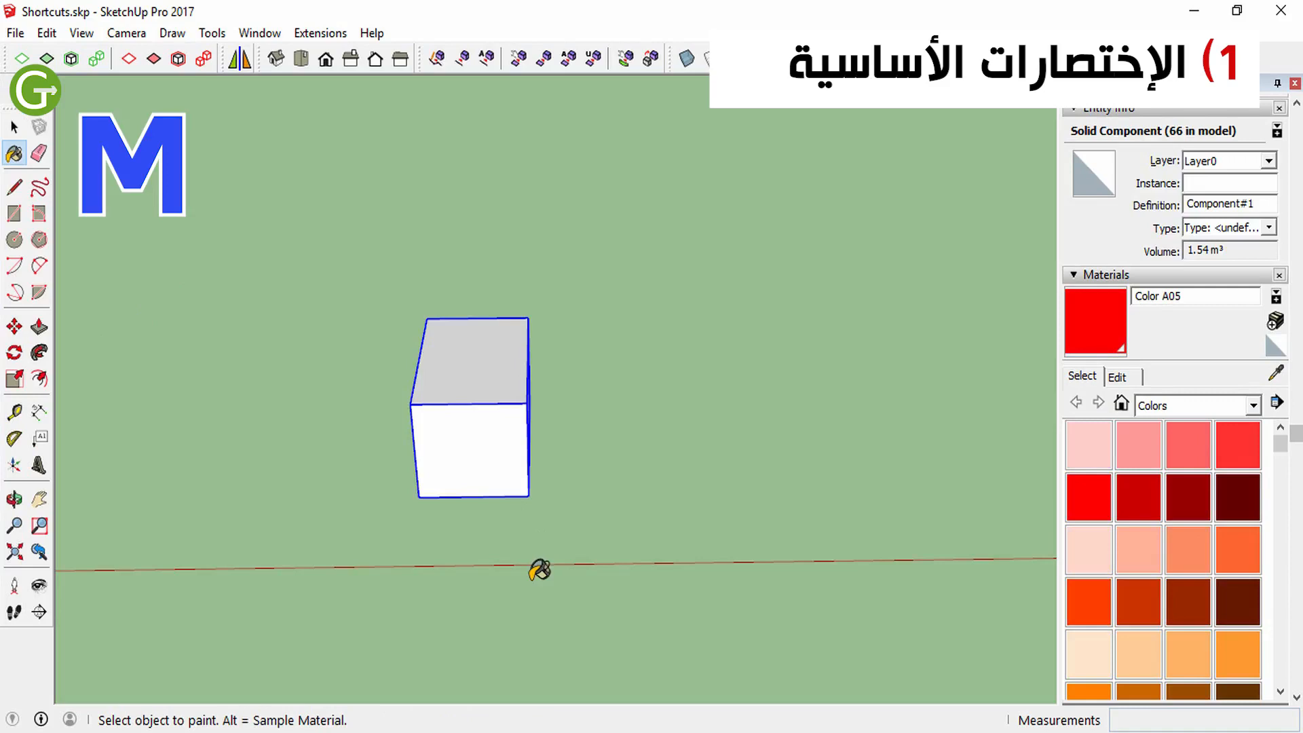
# Copy the selected box along the red axis with the Move tool, and clear the selection
pyautogui.press('m')
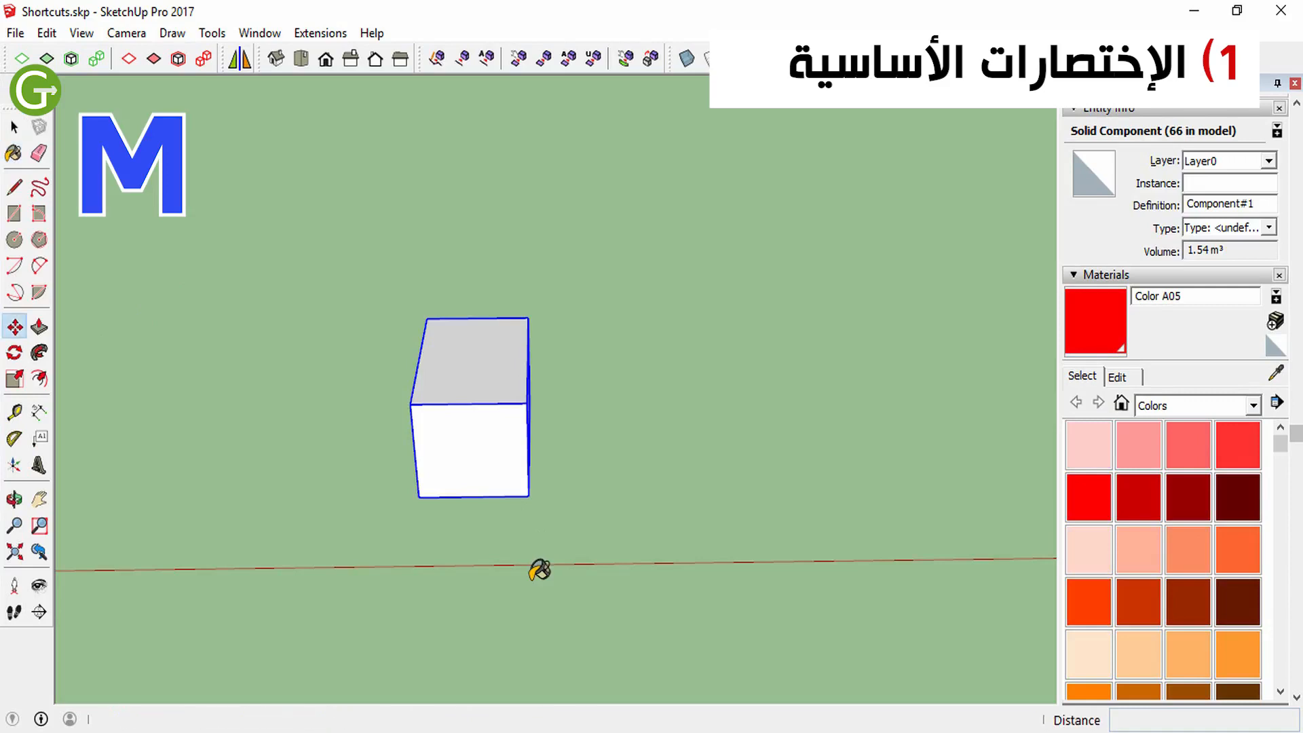
pyautogui.click(418, 497)
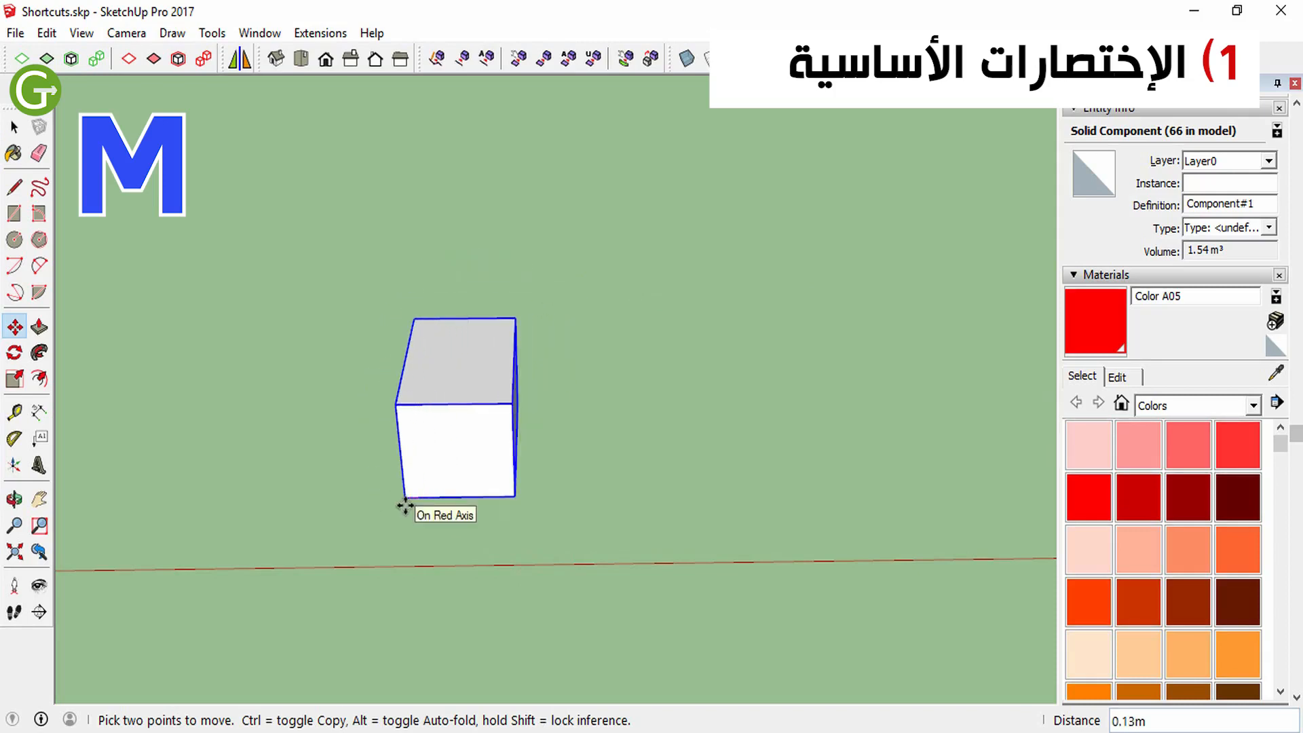
pyautogui.press('ctrl')
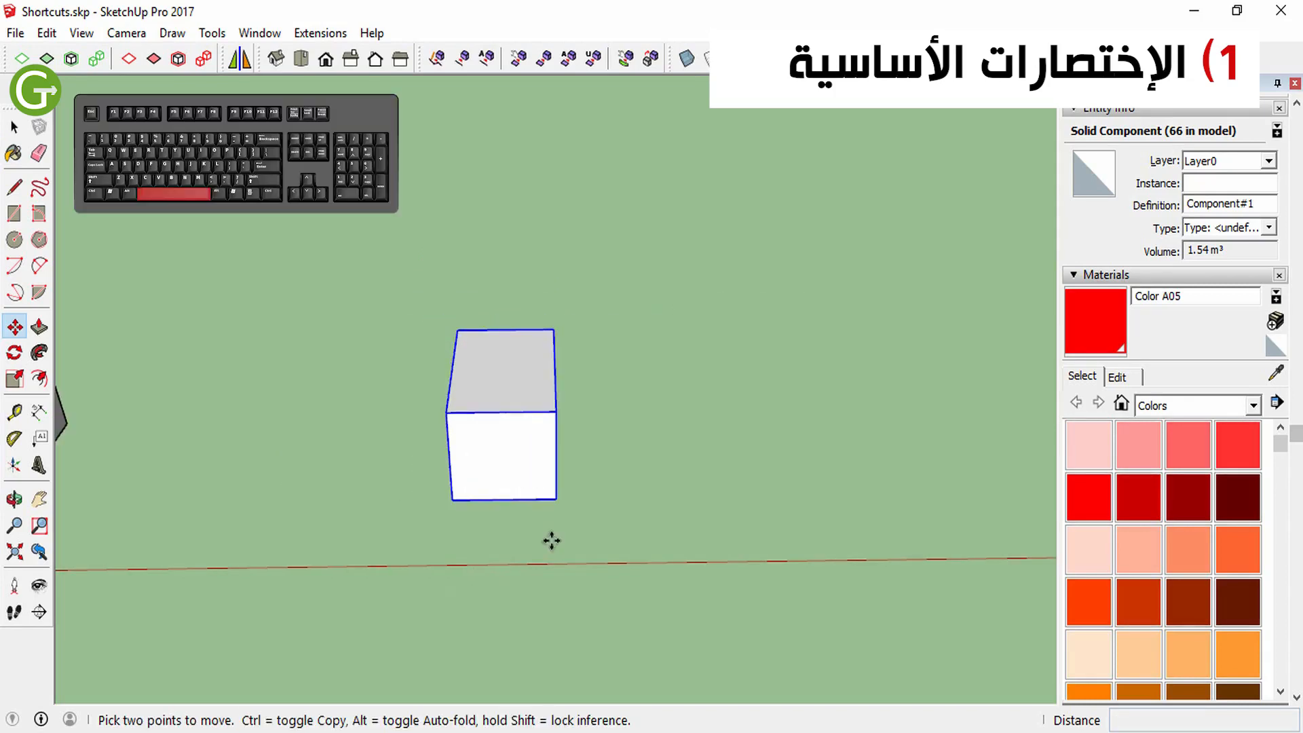
pyautogui.press('space')
pyautogui.click(662, 491)
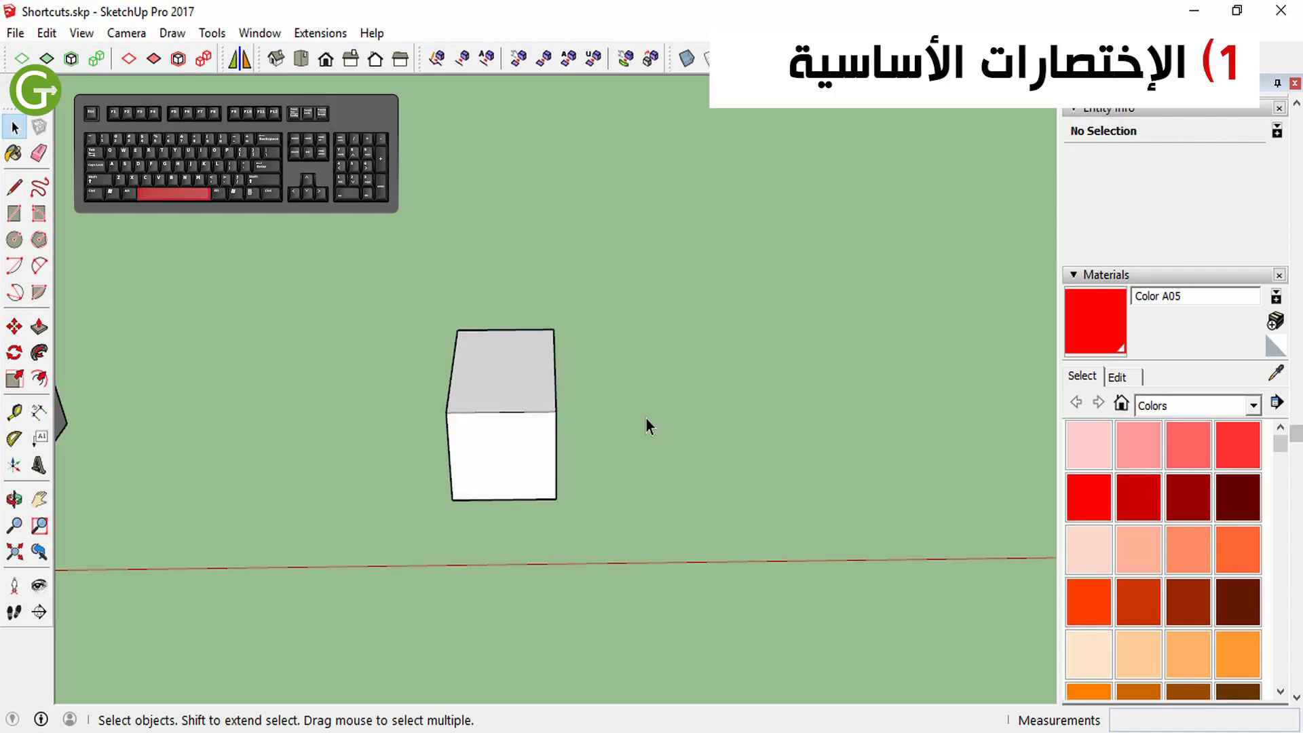
pyautogui.moveTo(487, 452); pyautogui.dragTo(402, 529)
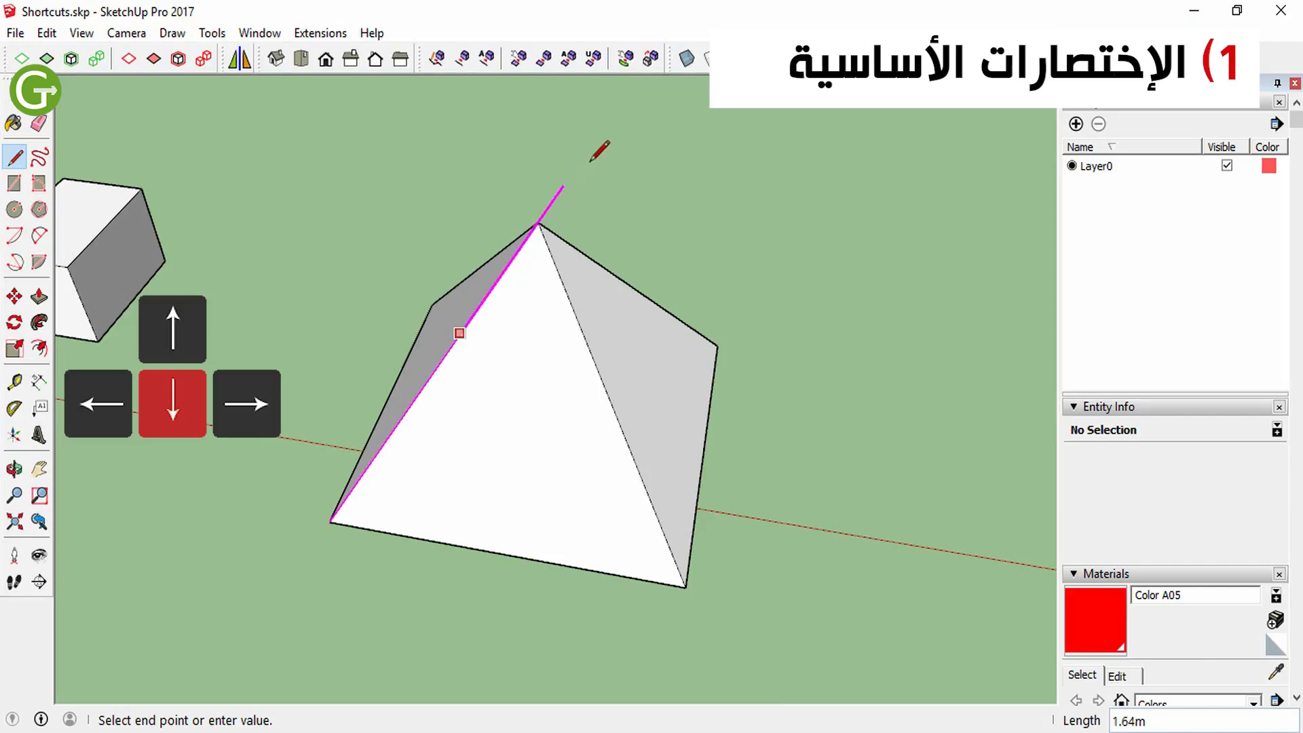
pyautogui.scroll(-1, 567, 180)
pyautogui.scroll(3, 568, 179)
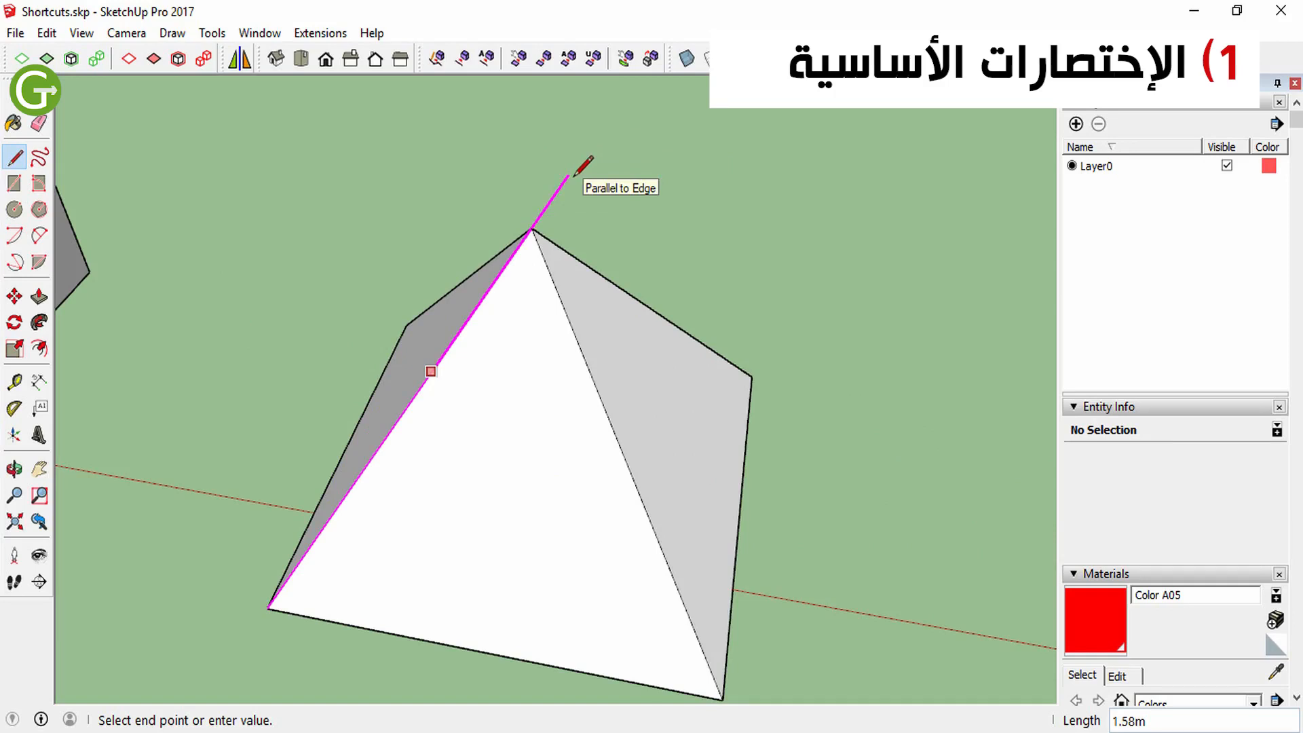
pyautogui.scroll(-5, 623, 179)
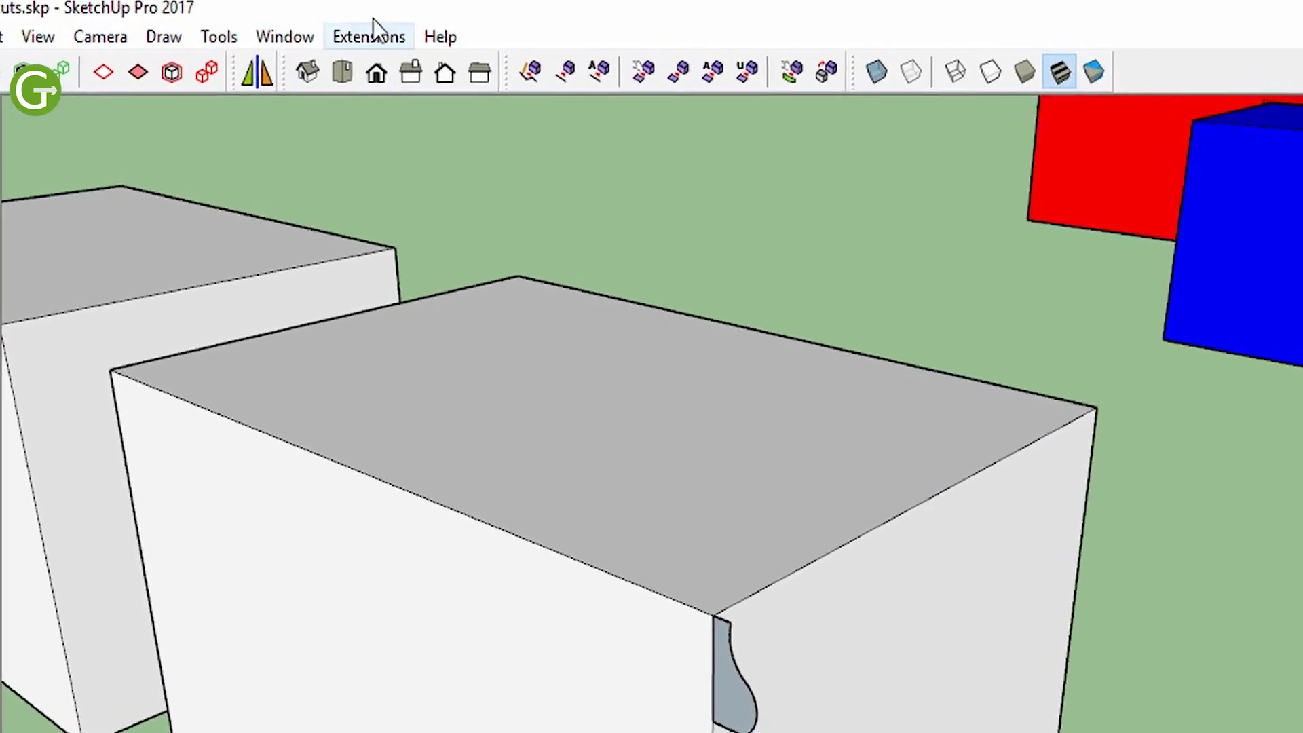
# Open the keyboard shortcut preferences and filter the functions by "paste in"
pyautogui.click(261, 33)
pyautogui.click(344, 239)
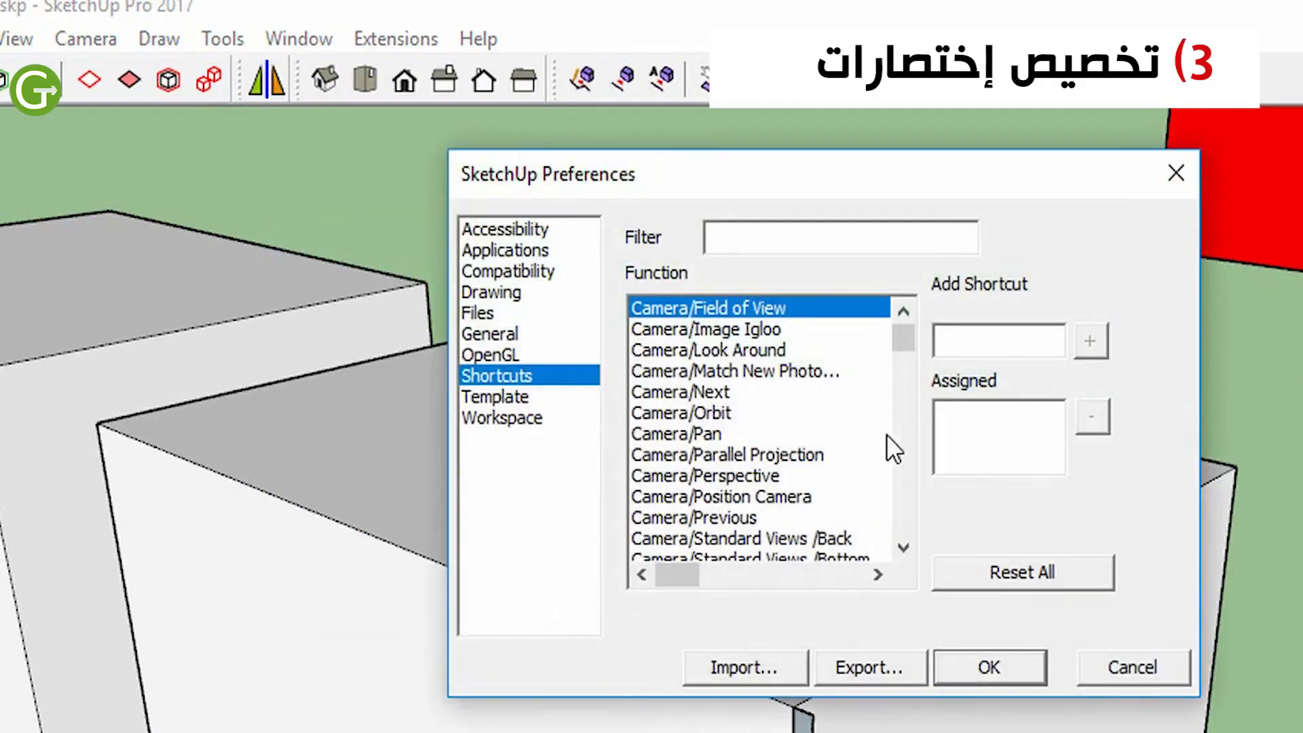
pyautogui.click(786, 236)
pyautogui.write('past')
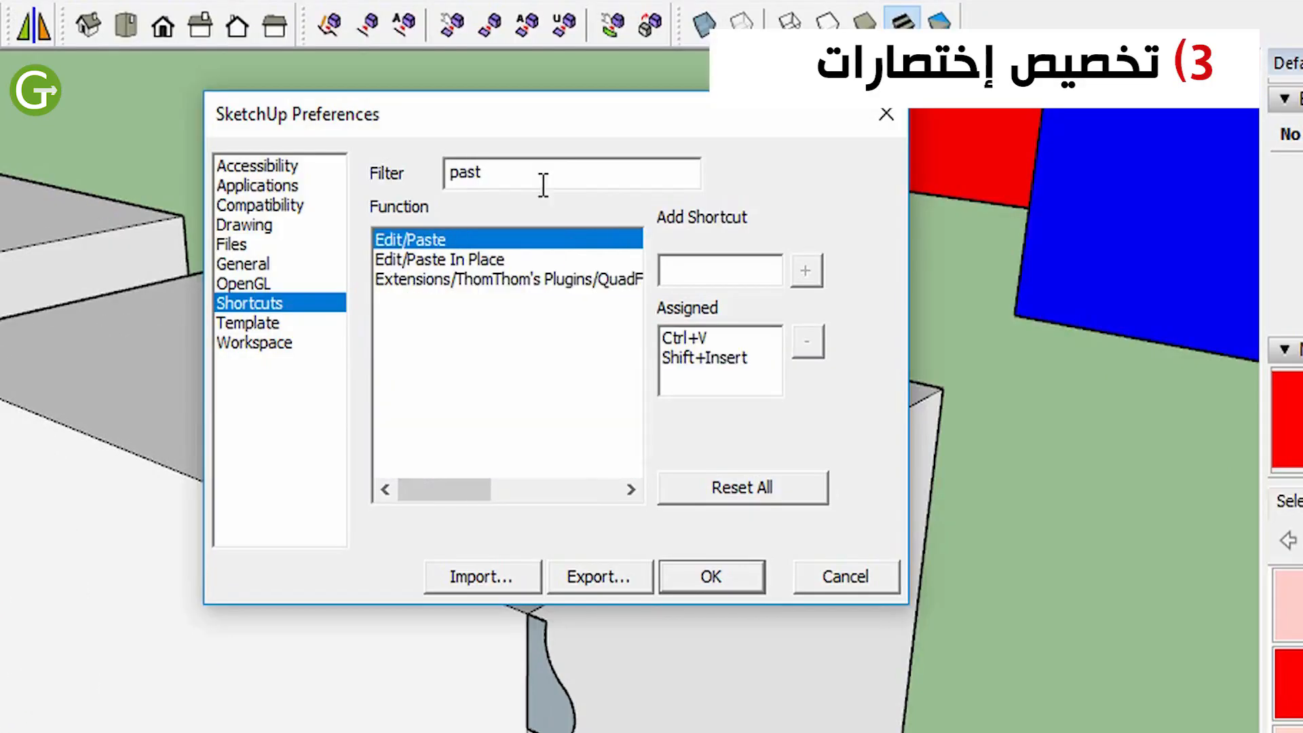
pyautogui.write('e in')
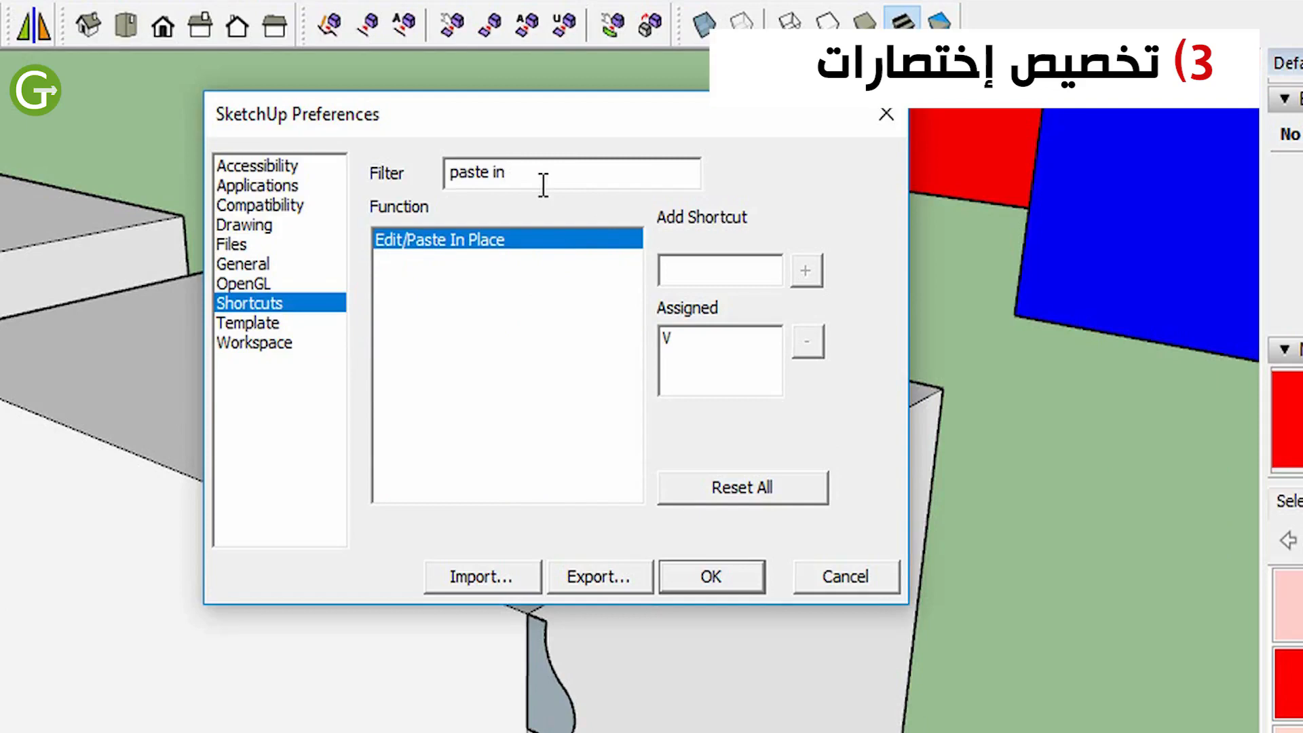
# Remove the V shortcut assigned to Paste In Place, assign V to it again, and accept the preferences
pyautogui.click(679, 338)
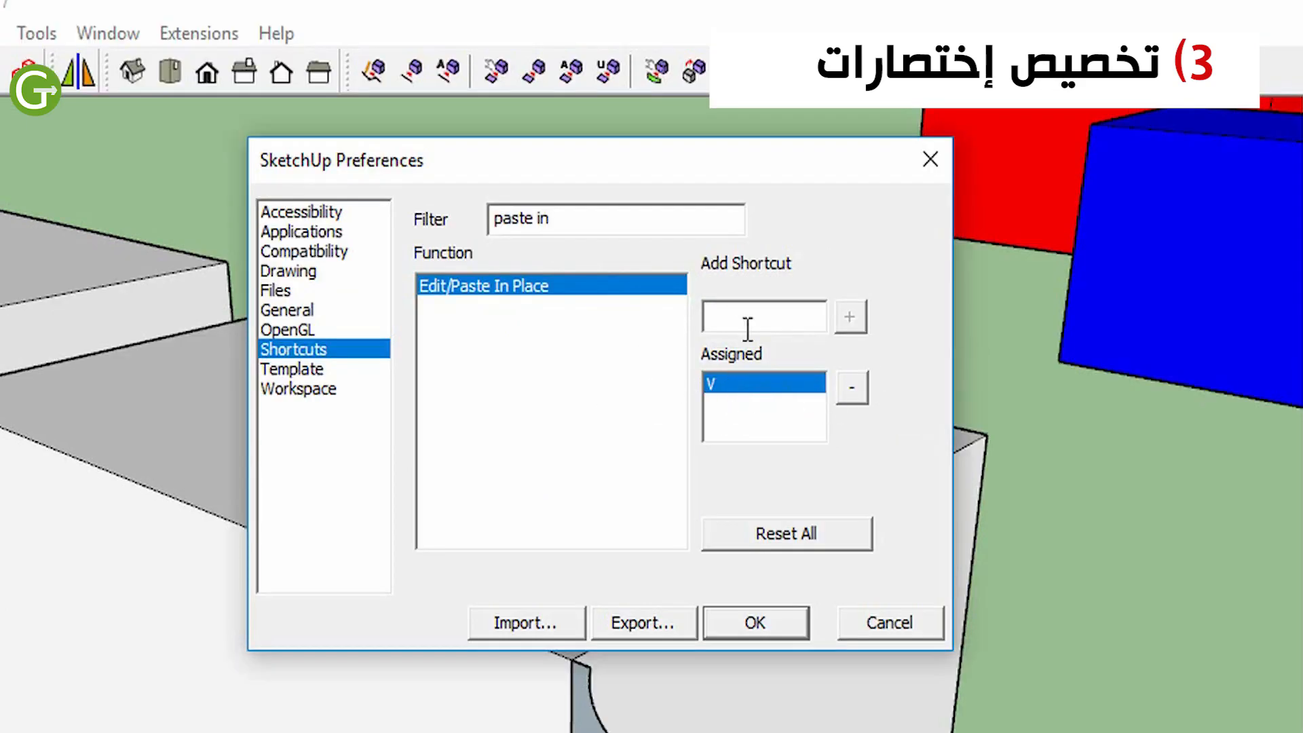
pyautogui.click(855, 391)
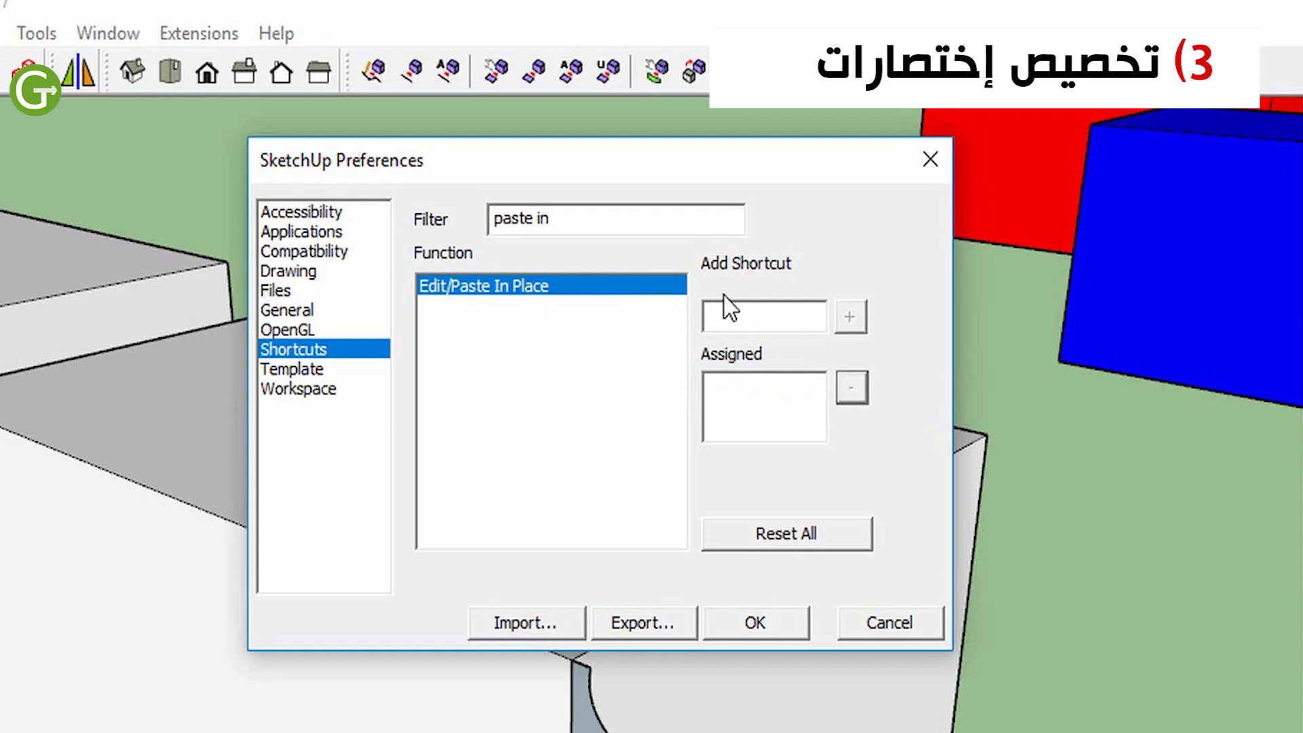
pyautogui.click(724, 315)
pyautogui.click(727, 324)
pyautogui.press('v')
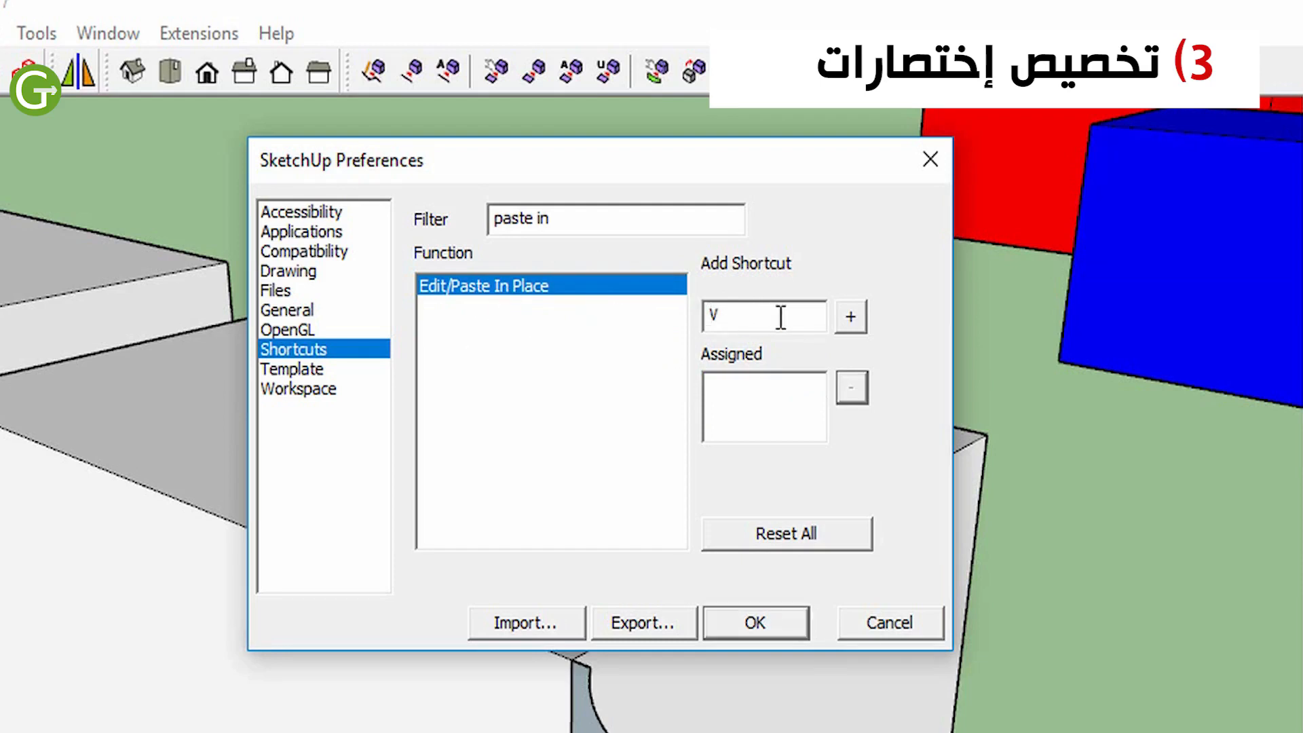
pyautogui.click(852, 316)
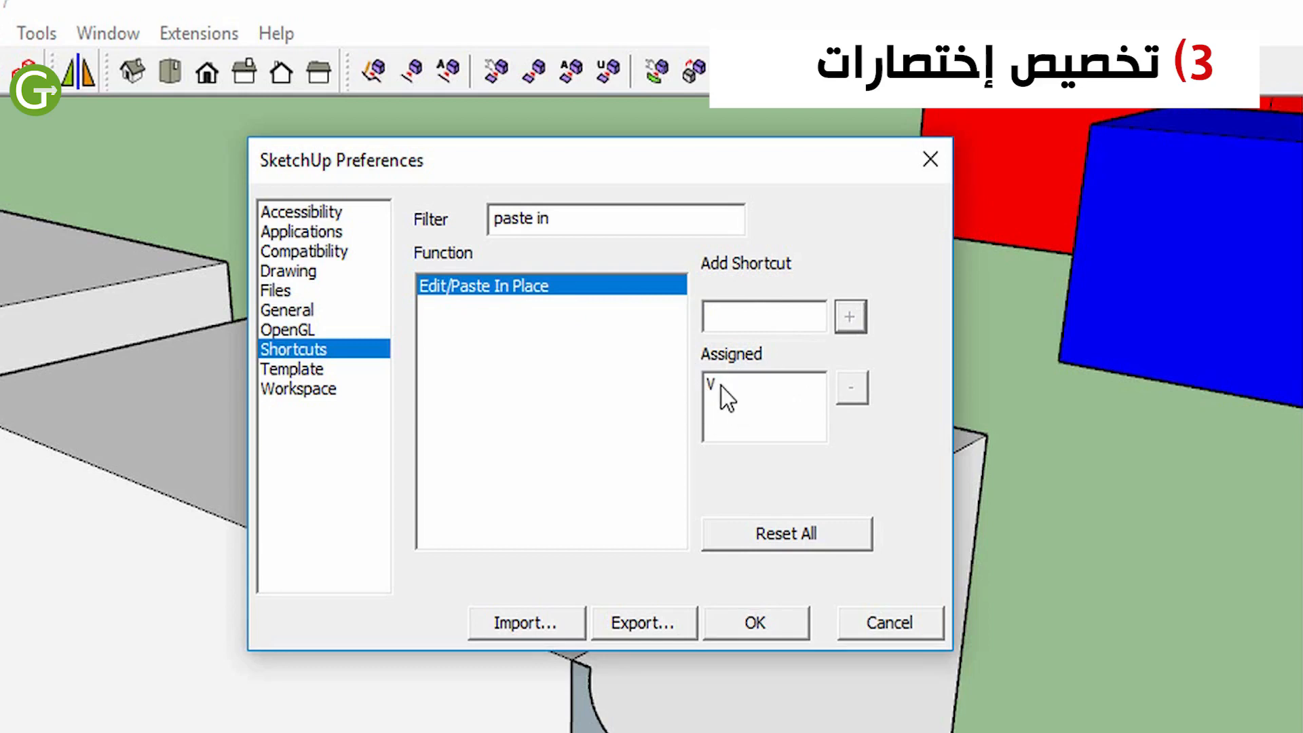
pyautogui.click(787, 631)
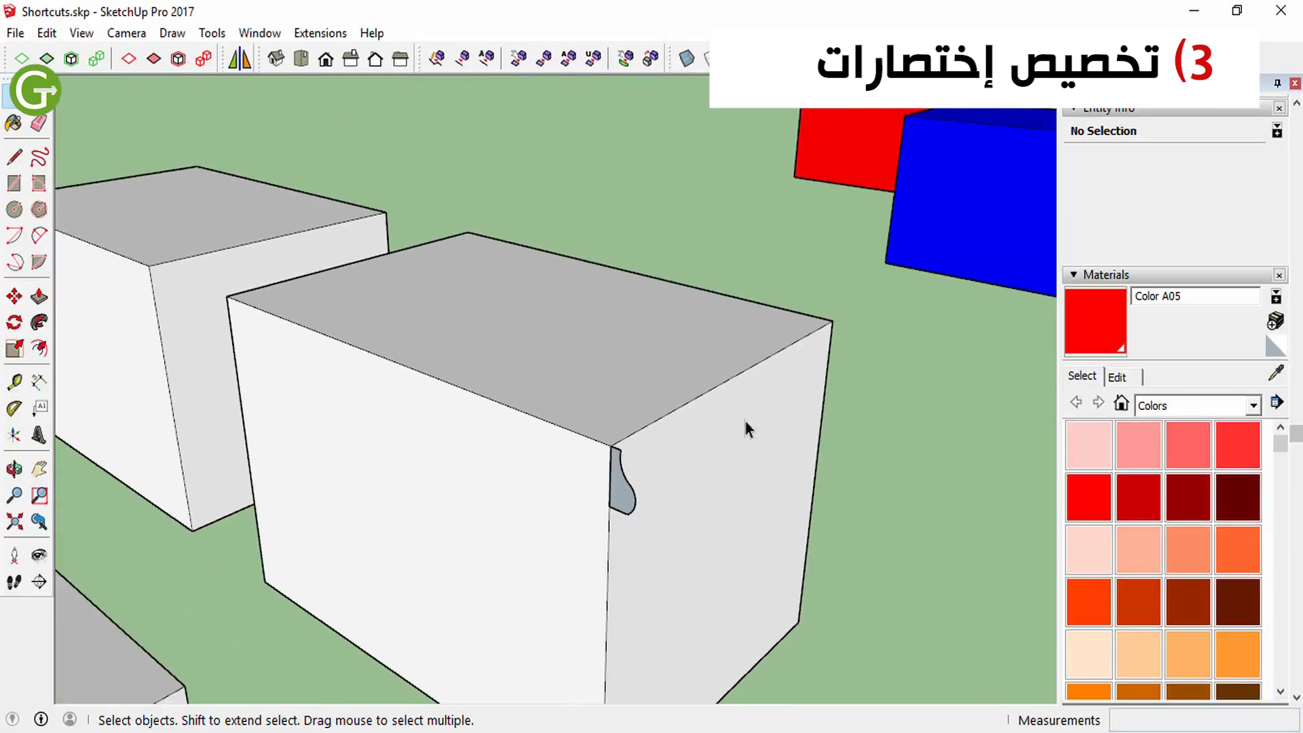
pyautogui.click(616, 372)
pyautogui.scroll(1, 626, 490)
pyautogui.scroll(-1, 591, 416)
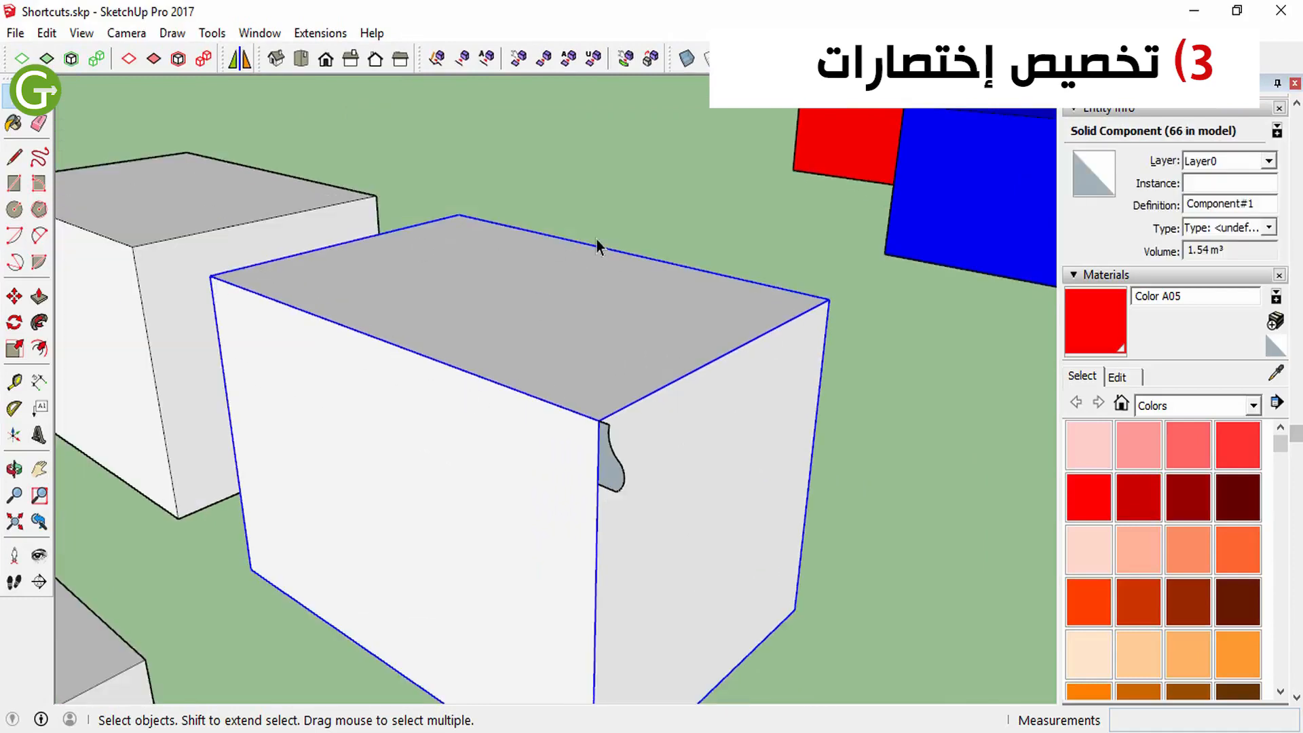
pyautogui.doubleClick(569, 313)
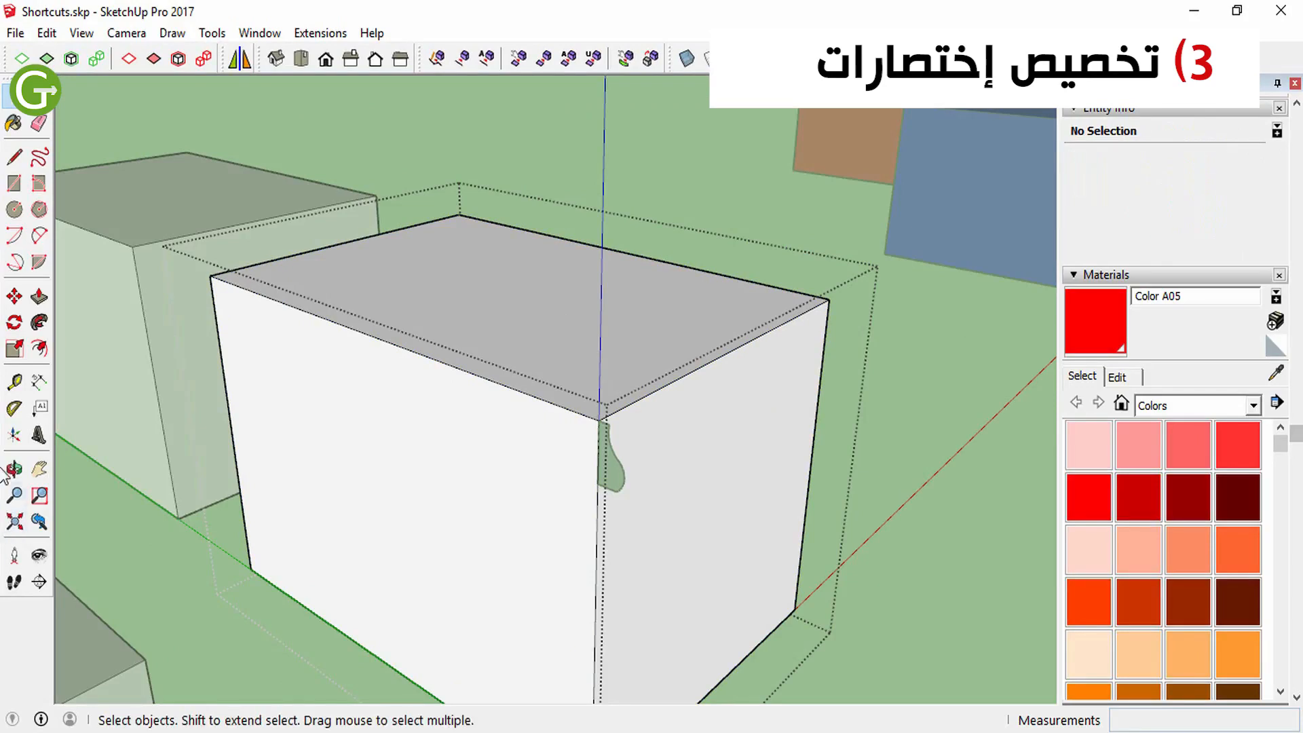
pyautogui.click(14, 157)
pyautogui.press('Escape')
pyautogui.click(209, 275)
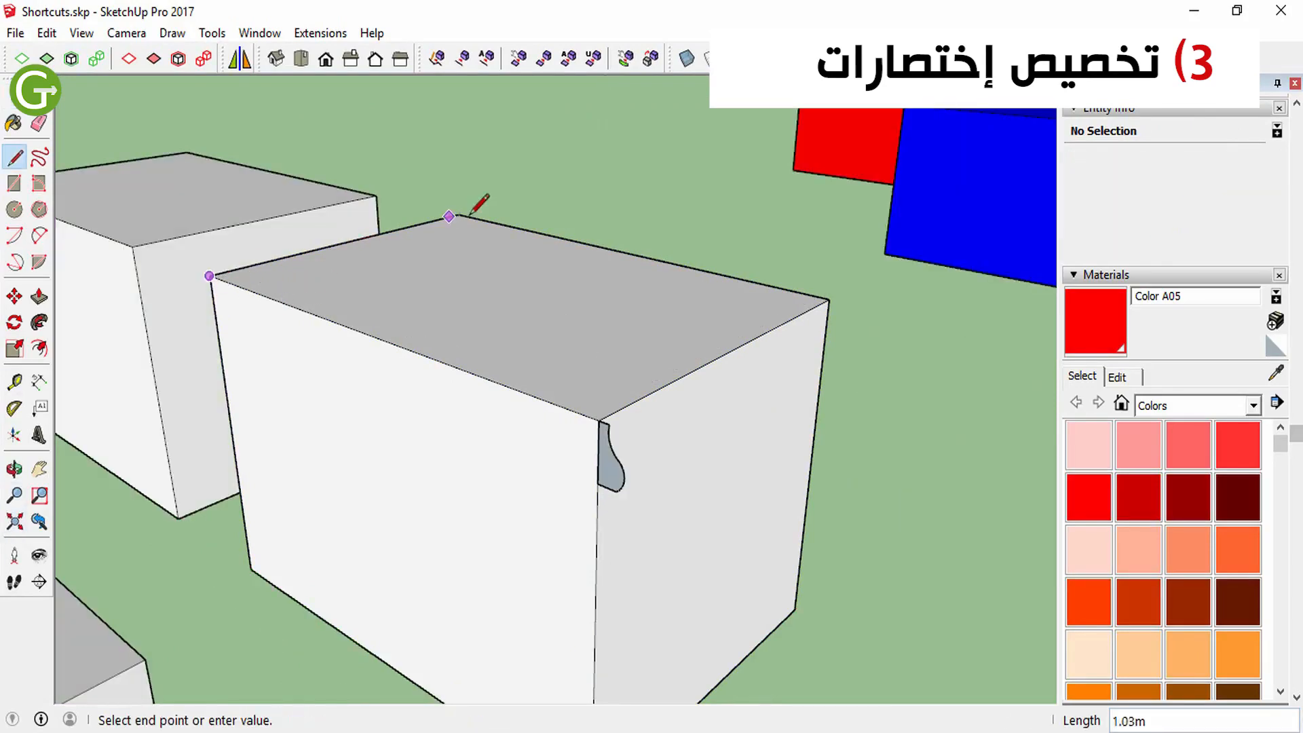
pyautogui.press('Escape')
pyautogui.press('space')
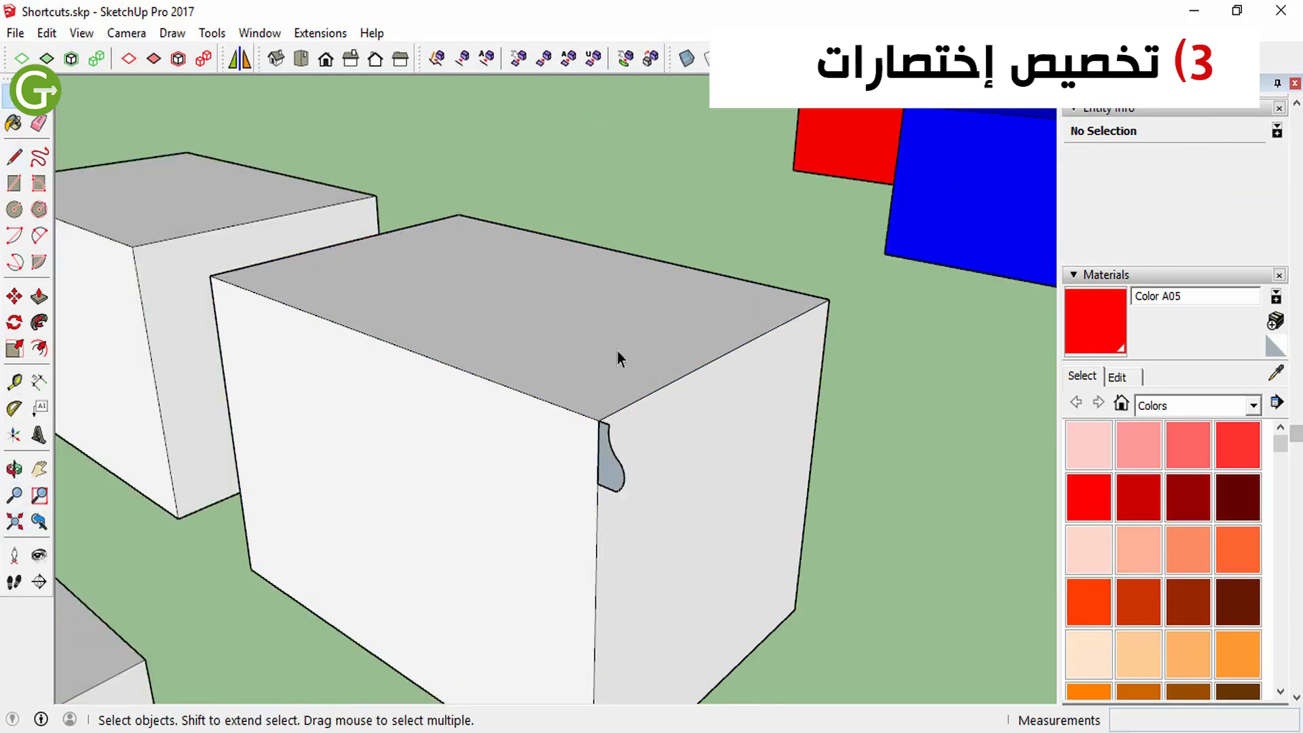
# Copy the four boundary edges of the box's upper face from inside its component and paste them in place outside it
pyautogui.doubleClick(546, 336)
pyautogui.press('Escape')
pyautogui.doubleClick(555, 317)
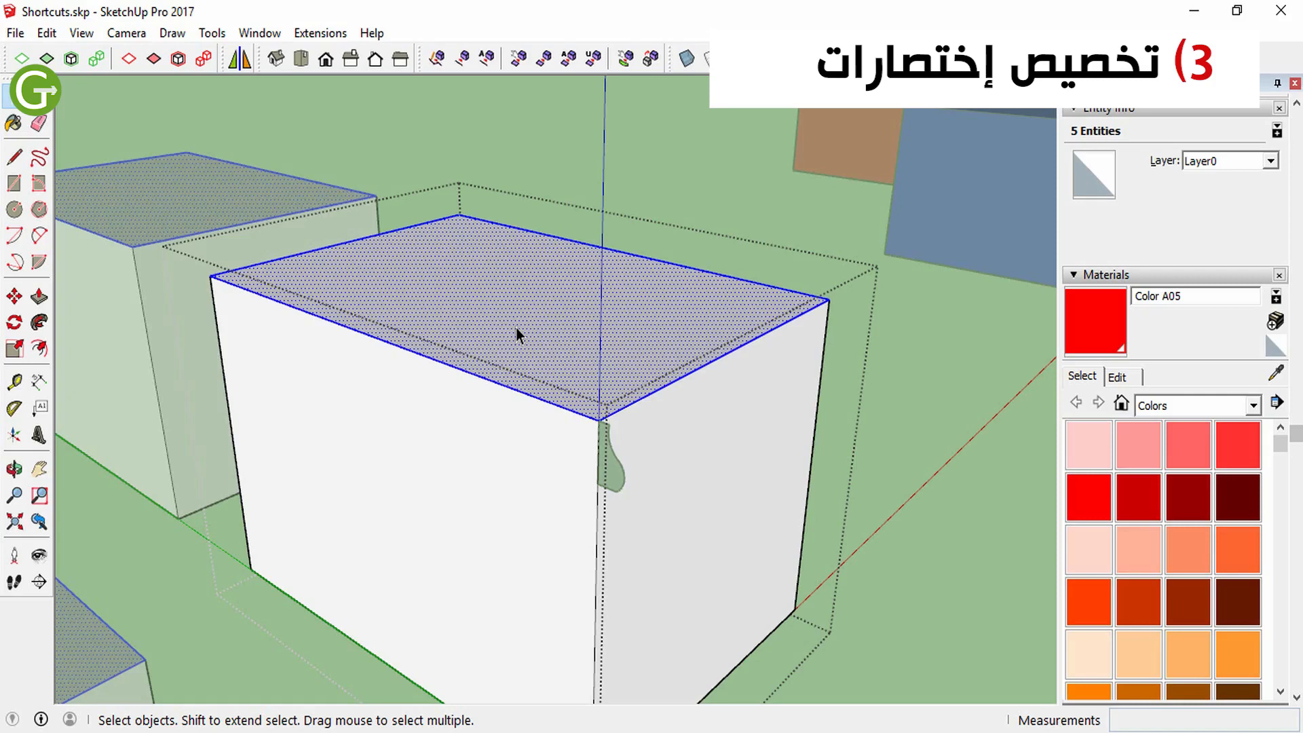
pyautogui.keyDown('shift'); pyautogui.click(543, 300); pyautogui.keyUp('shift')
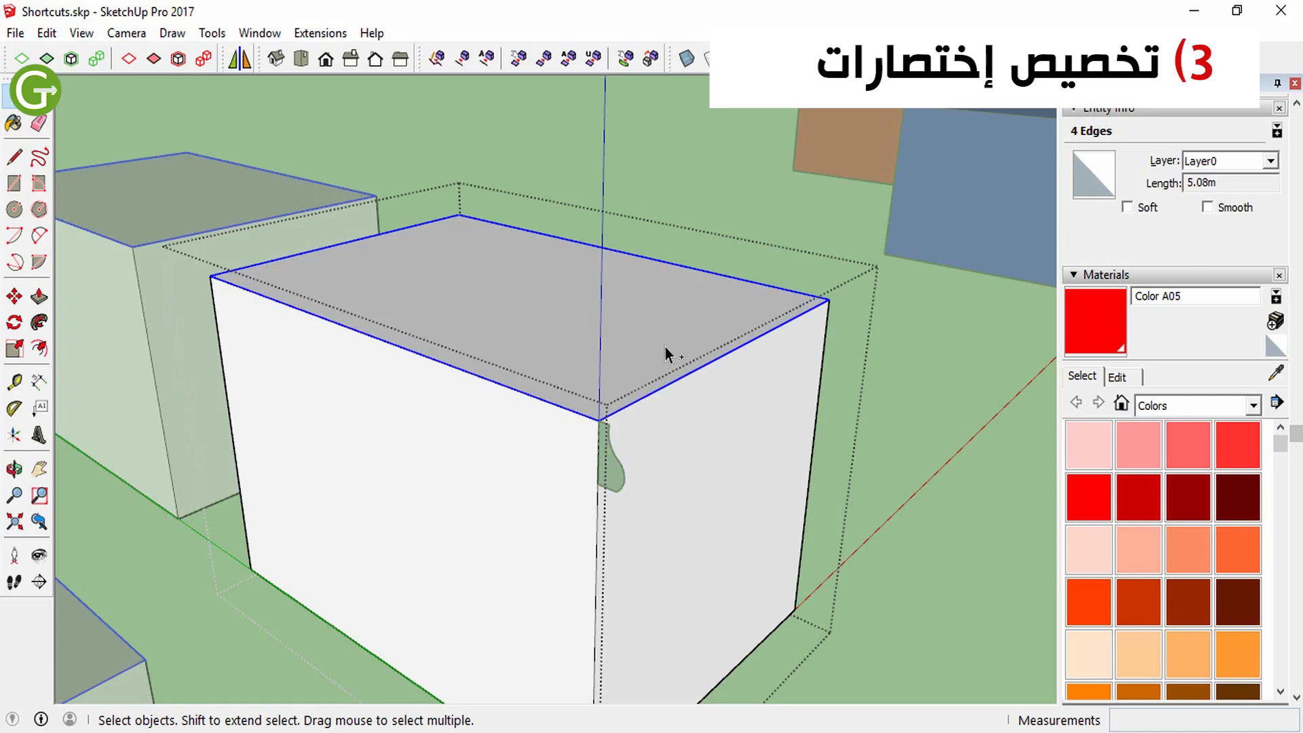
pyautogui.press('Escape')
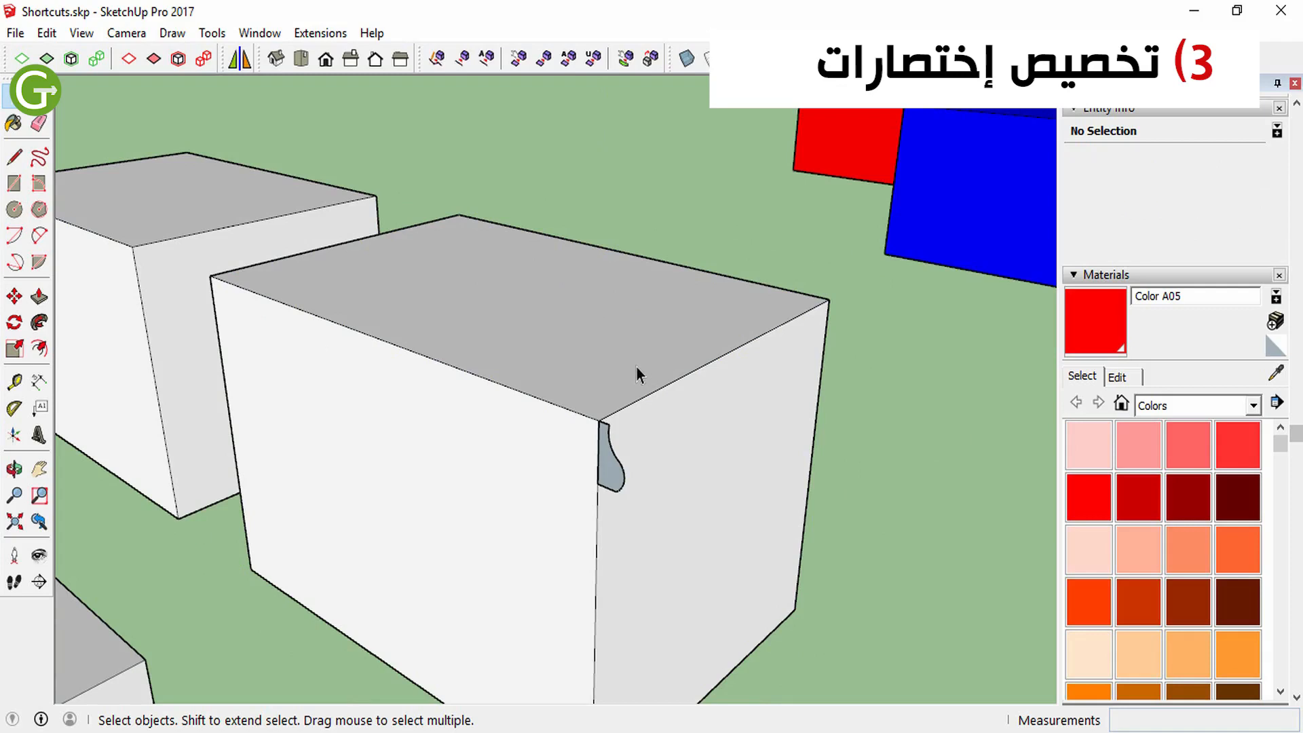
pyautogui.click(648, 388)
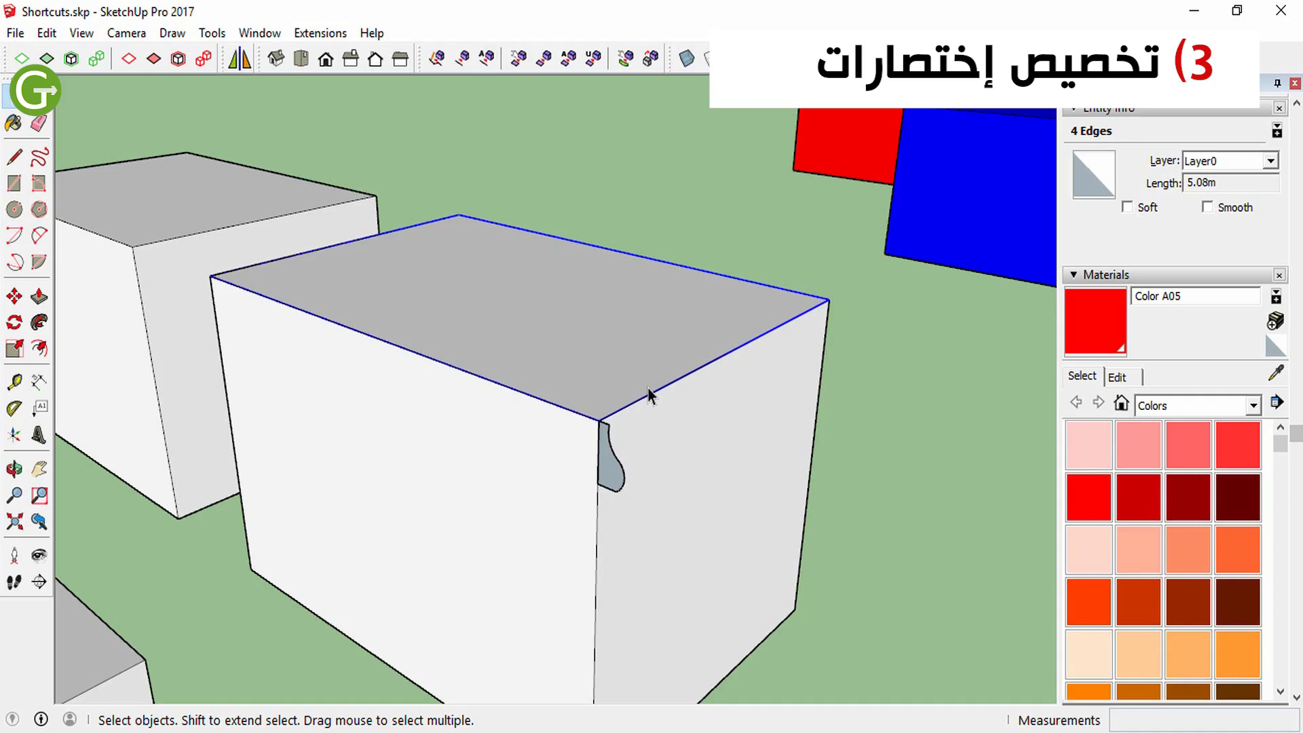
# Extrude the curved profile at the box corner around the four pasted edges with Follow Me
pyautogui.press('p')
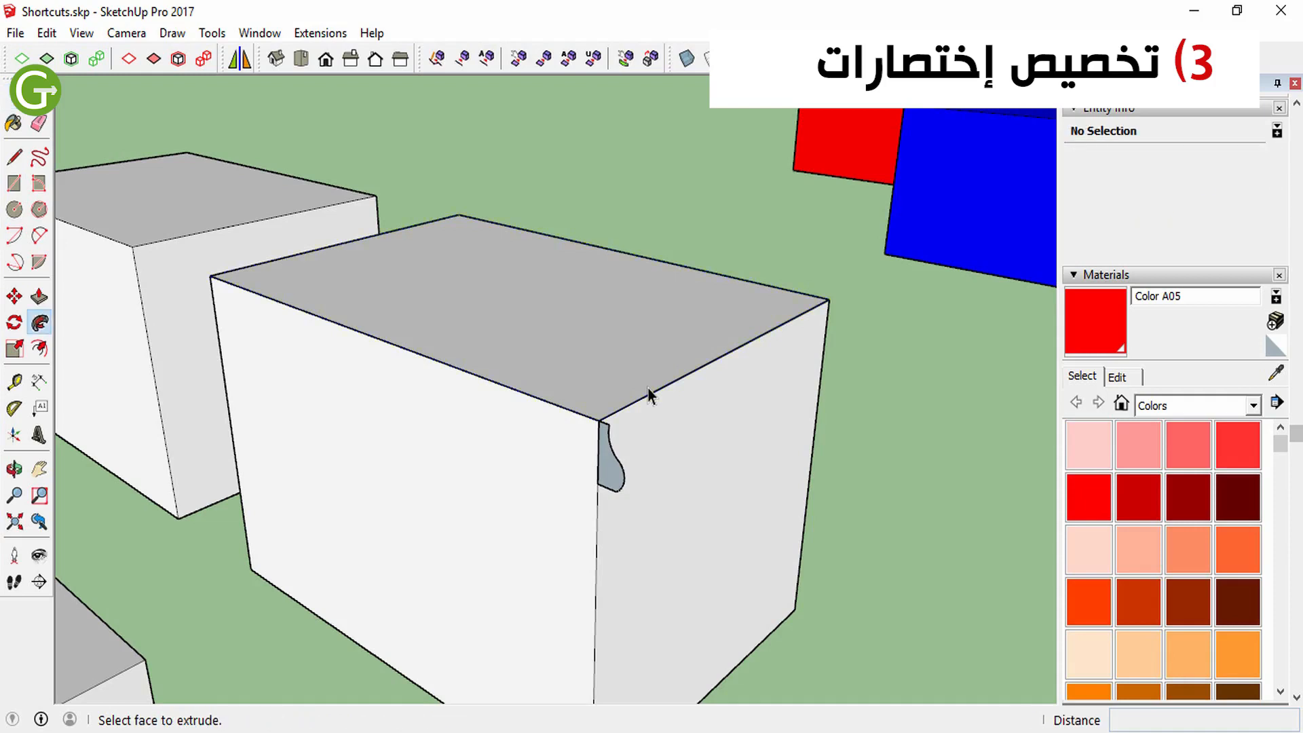
pyautogui.click(611, 466)
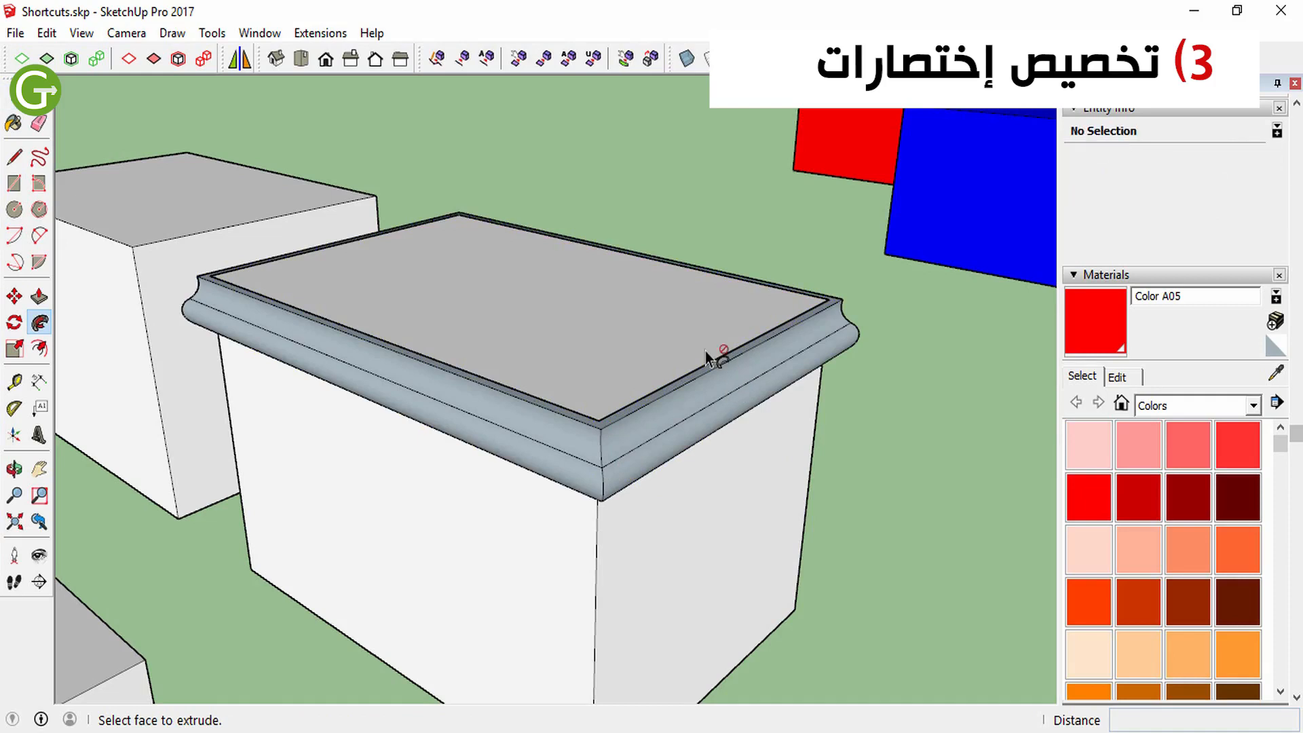
pyautogui.press('space')
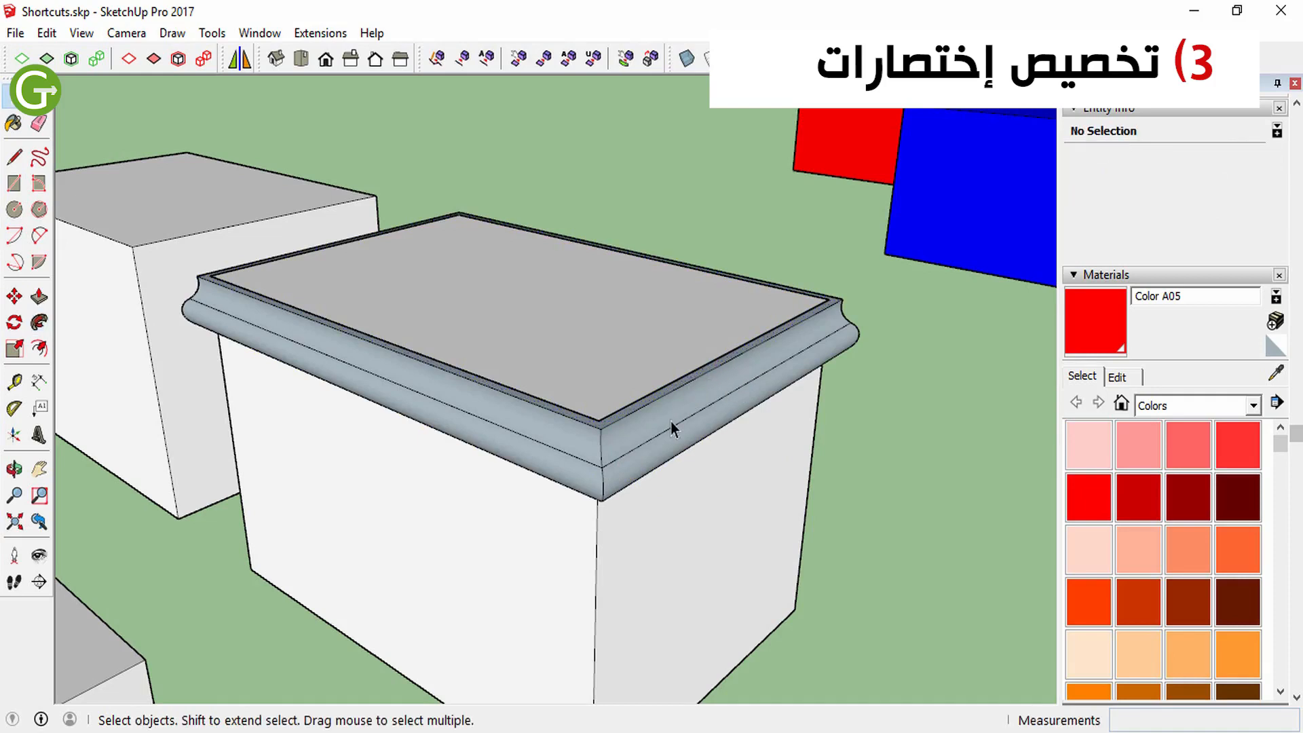
# Select the entire molding around the box's upper edge and make it a group
pyautogui.click(669, 424)
pyautogui.rightClick(664, 423)
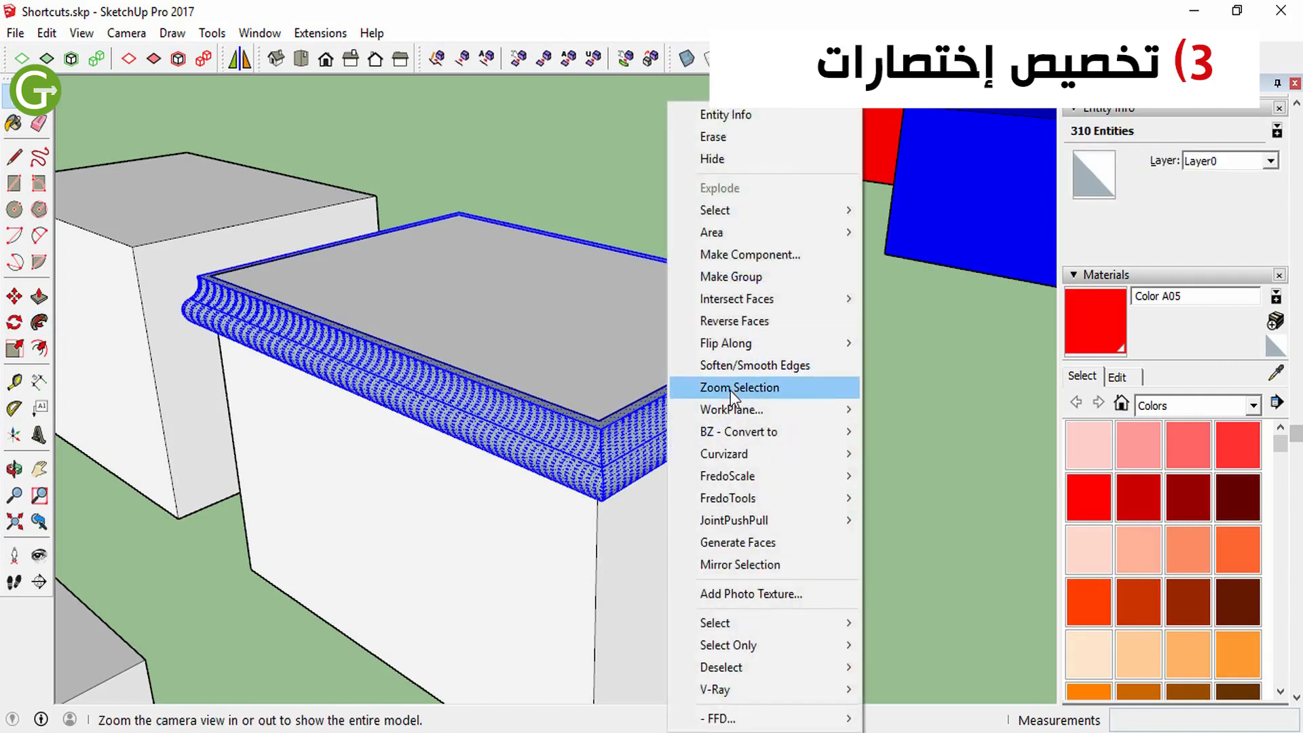
pyautogui.click(731, 276)
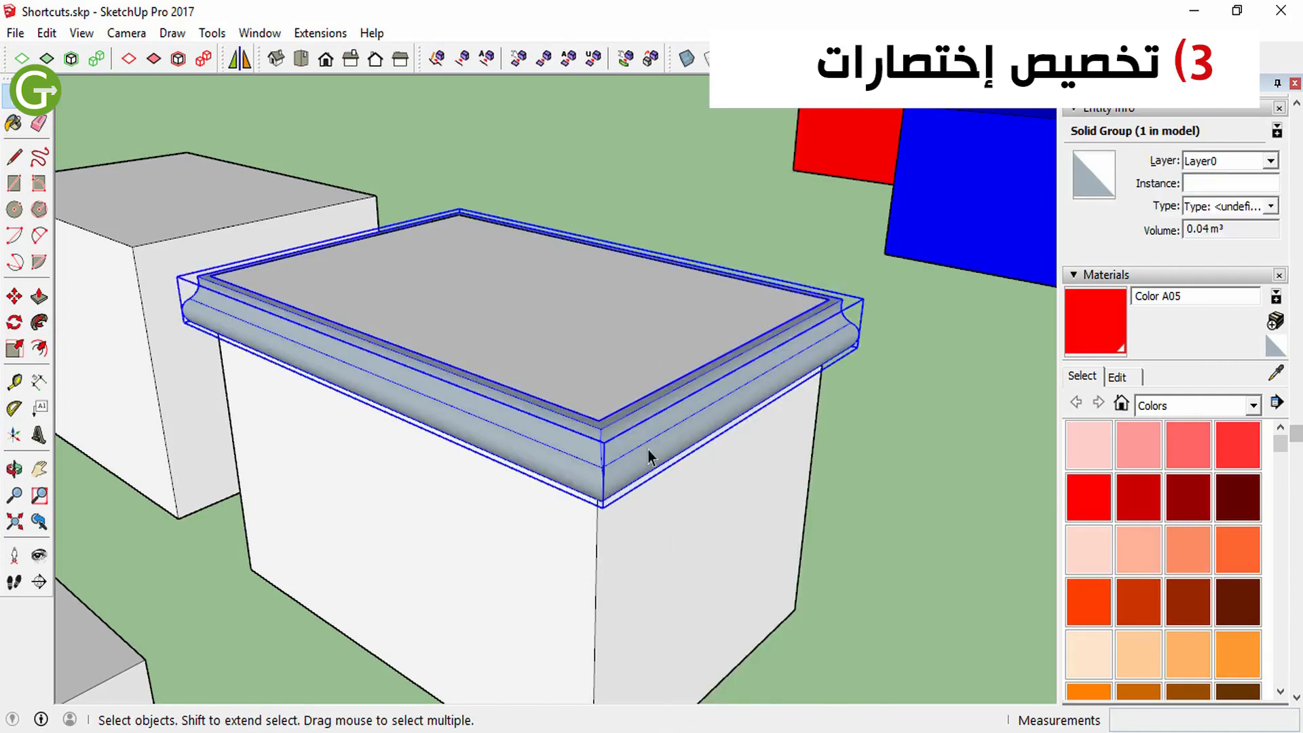
# Assign the Ctrl+H shortcut to the Edit/Hide function and accept the preferences
pyautogui.rightClick(650, 448)
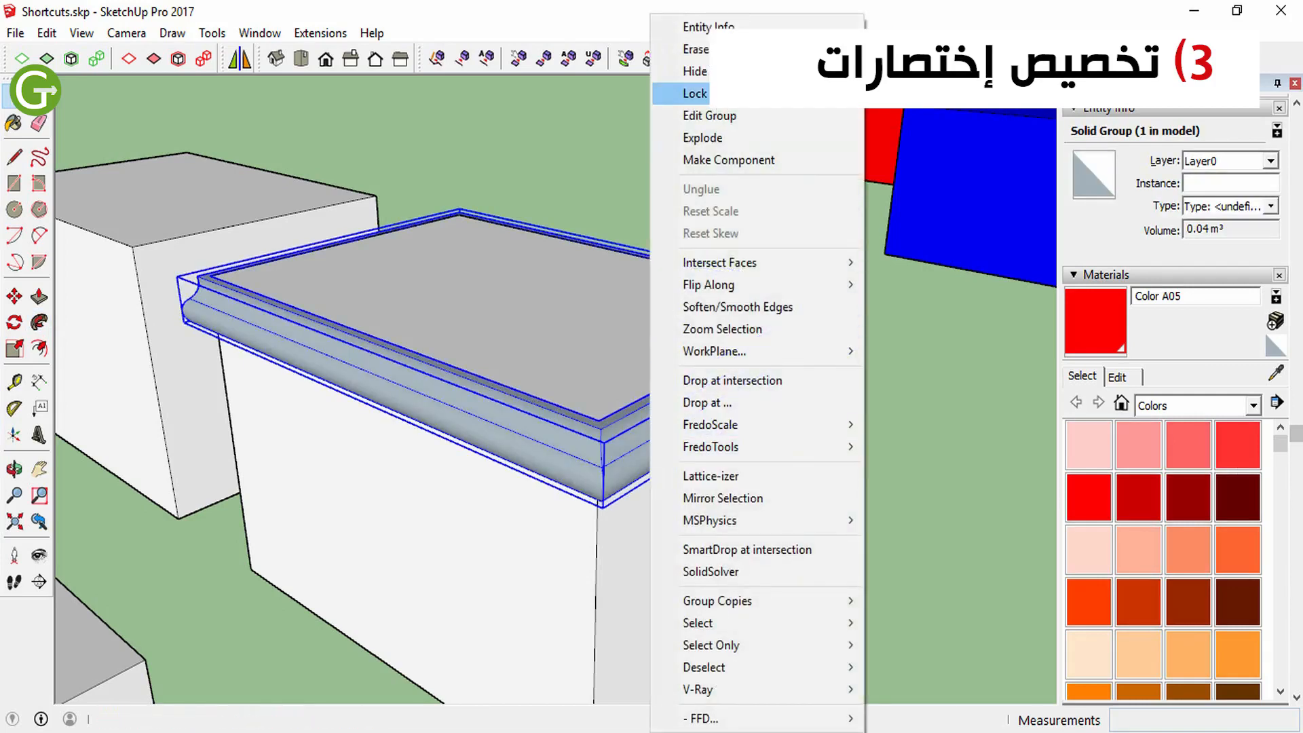
pyautogui.click(260, 32)
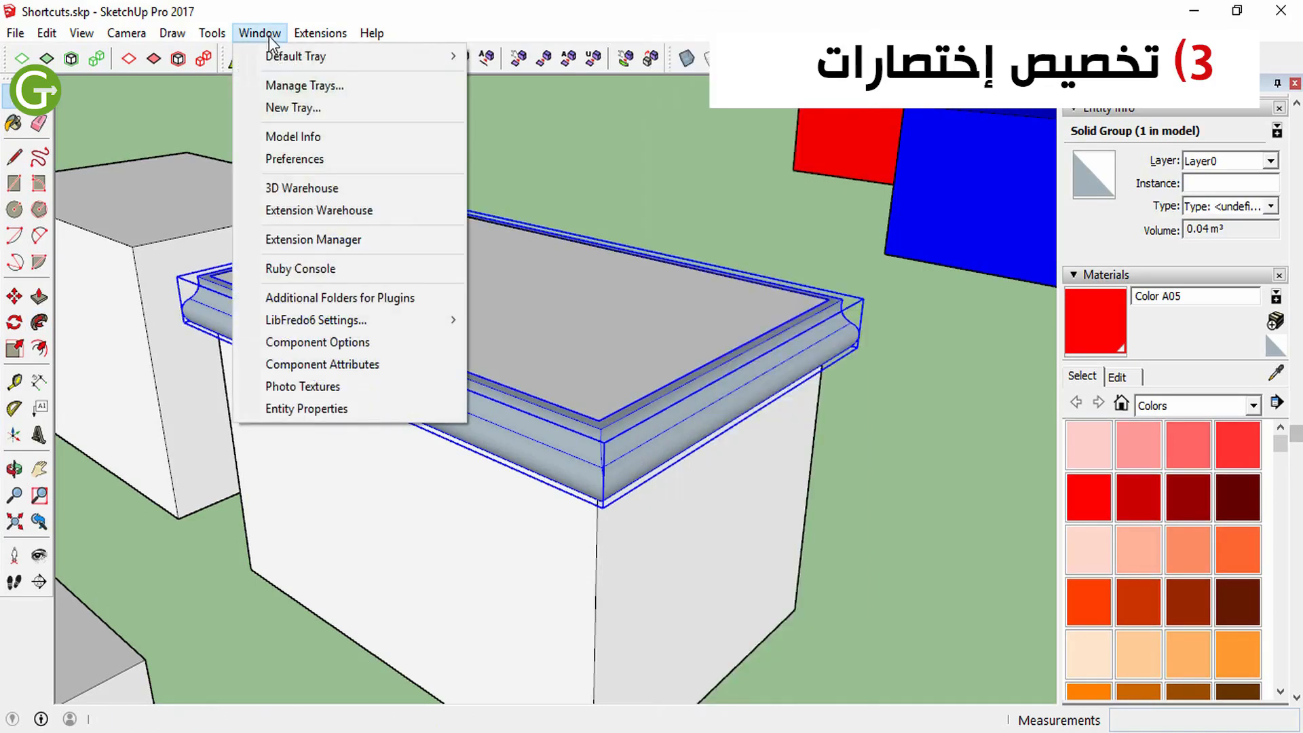
pyautogui.click(313, 155)
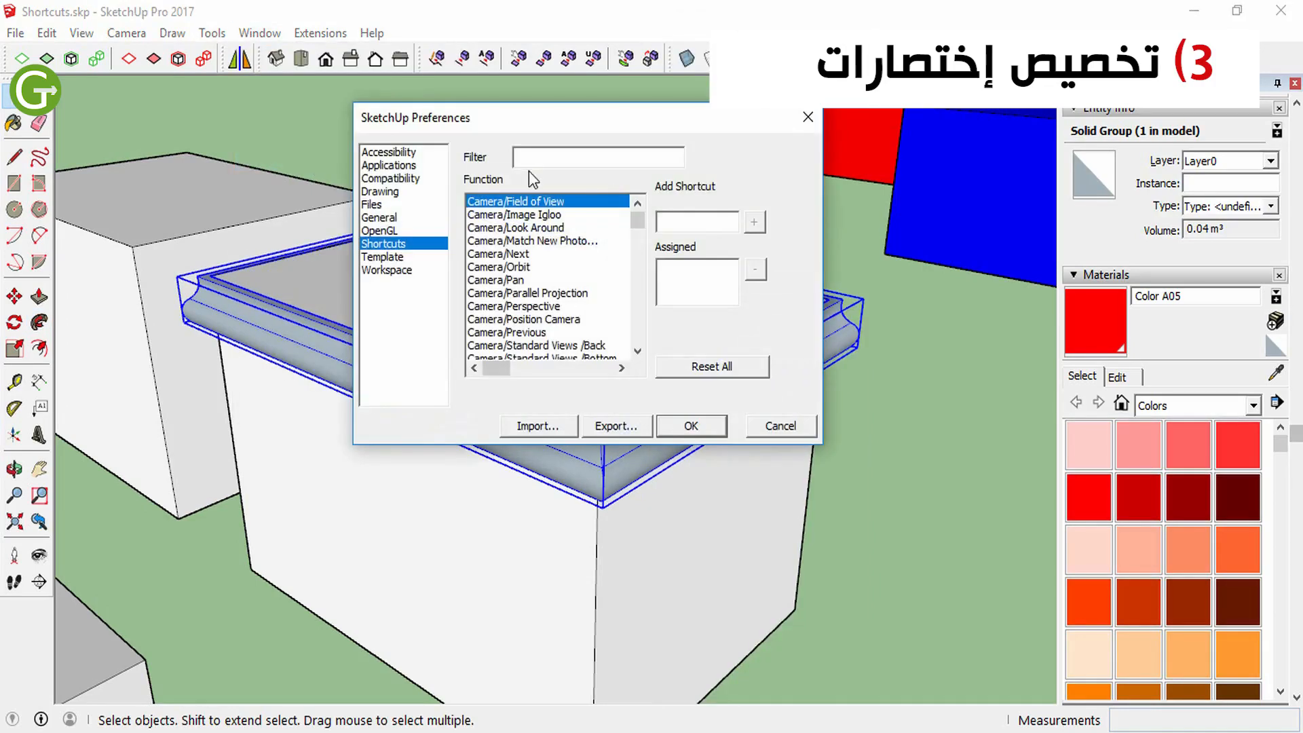
pyautogui.click(532, 158)
pyautogui.write('hide')
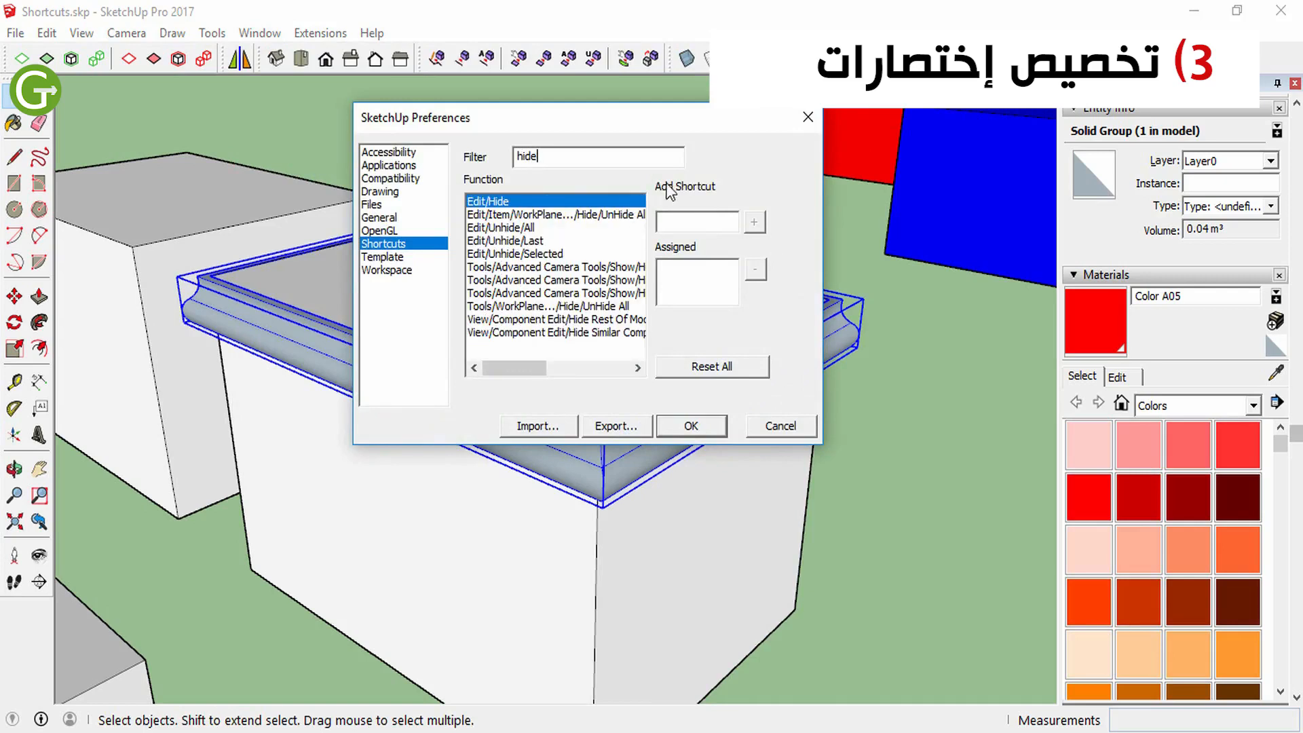
pyautogui.click(675, 220)
pyautogui.press('ctrl')
pyautogui.hotkey('ctrl', 'h')
pyautogui.click(755, 222)
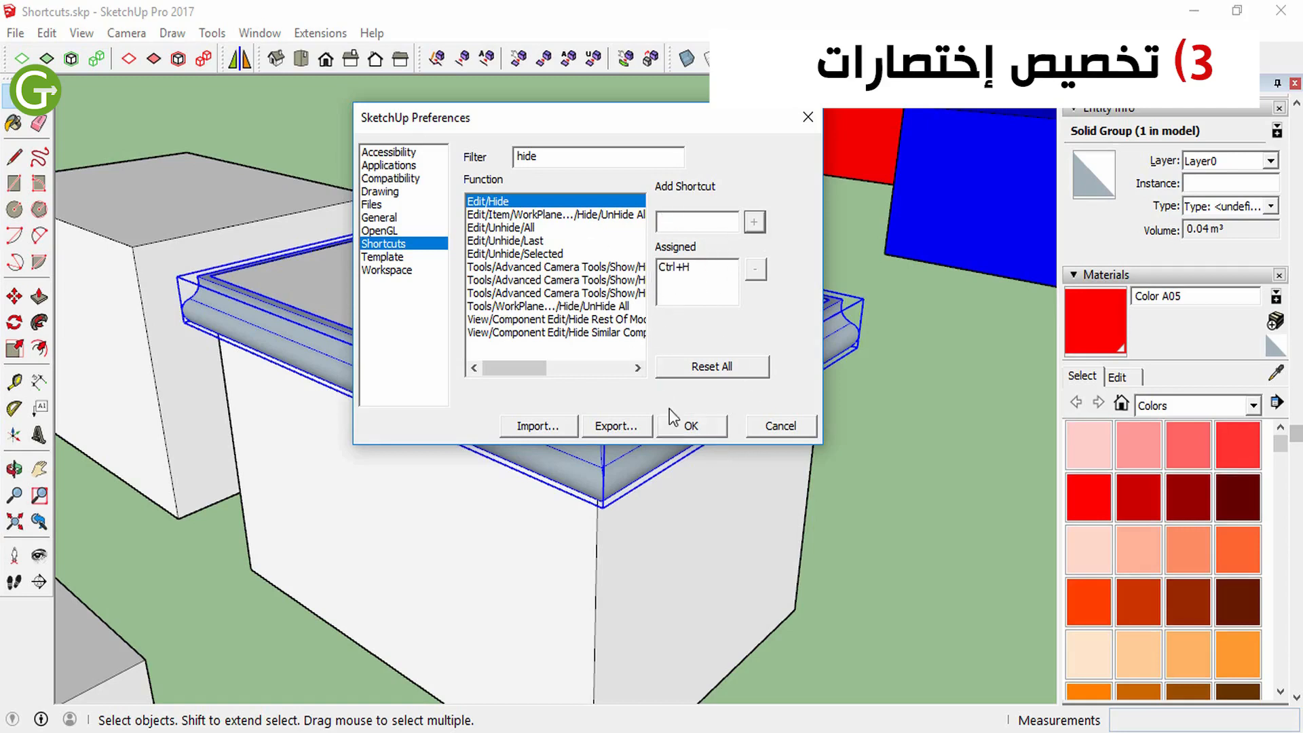
pyautogui.click(685, 424)
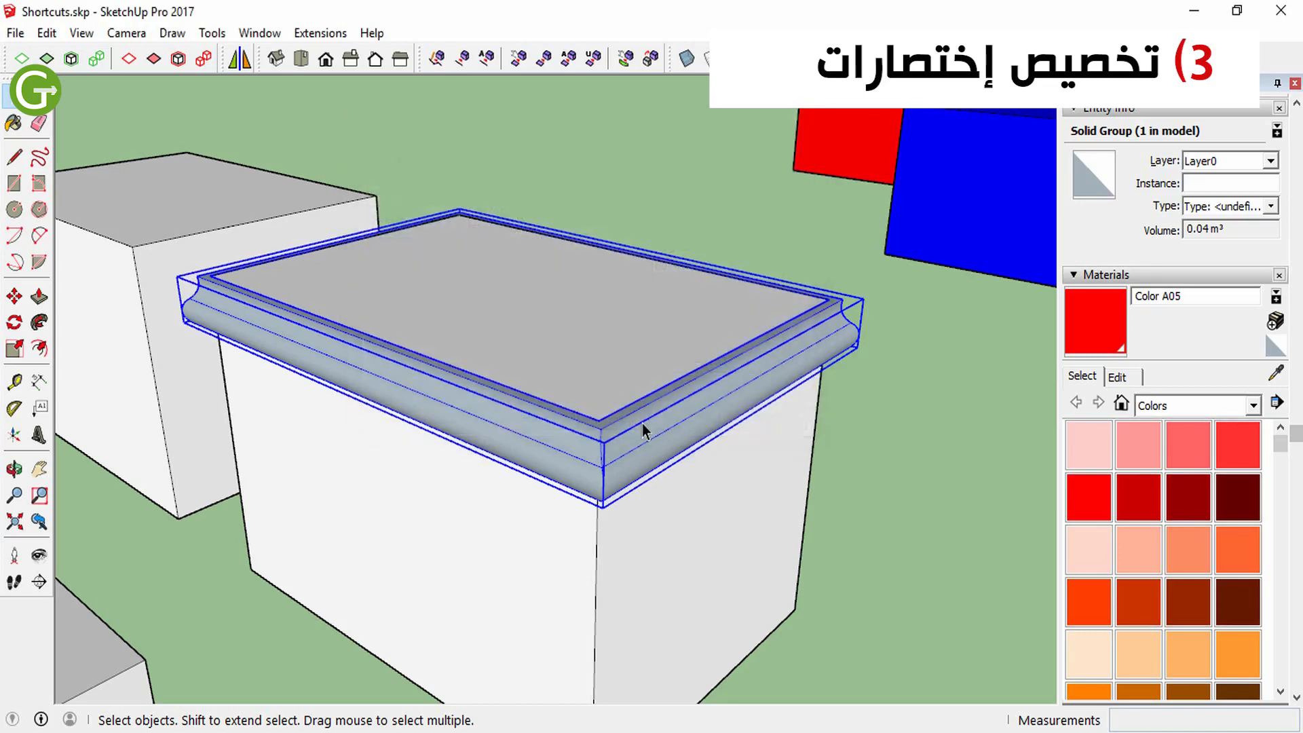
# Delete the molding group around the box's upper edge
pyautogui.click(890, 446)
pyautogui.click(766, 366)
pyautogui.press('Delete')
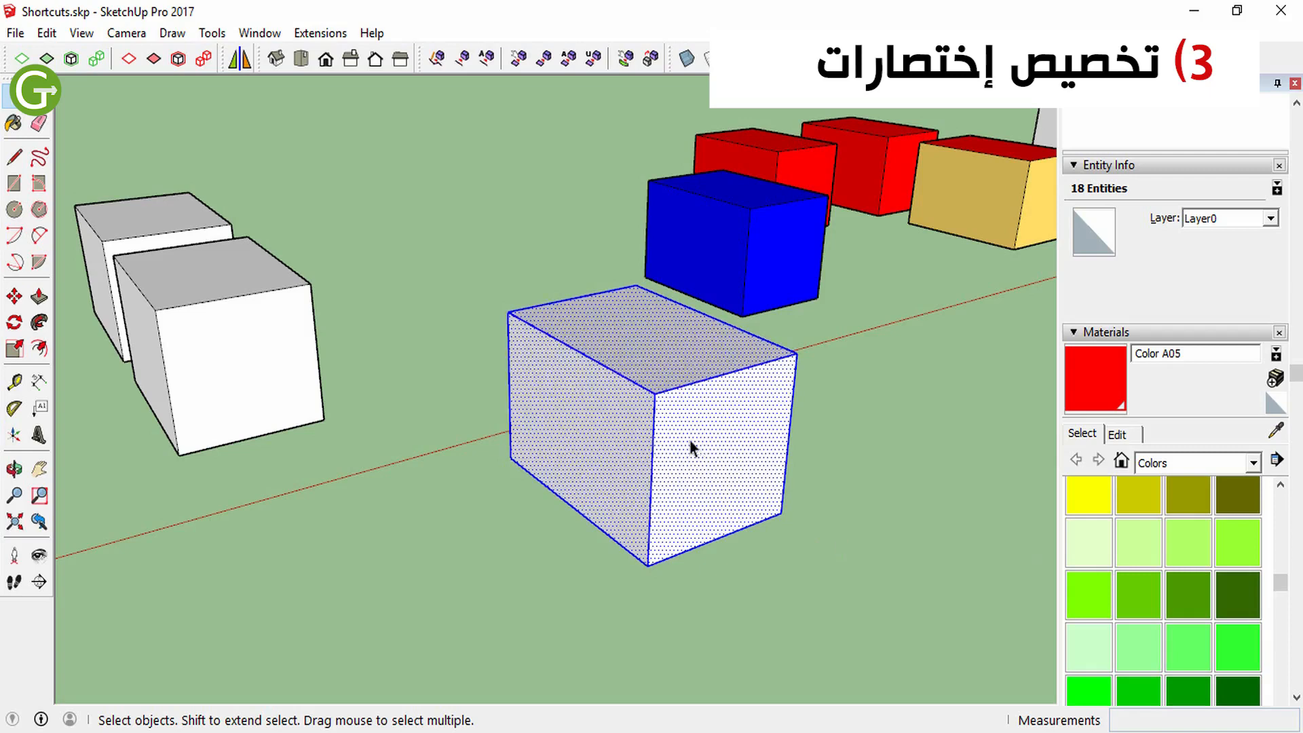
# Assign Alt+G as a custom shortcut, accept the preferences, and run it on the selected box geometry
pyautogui.click(258, 34)
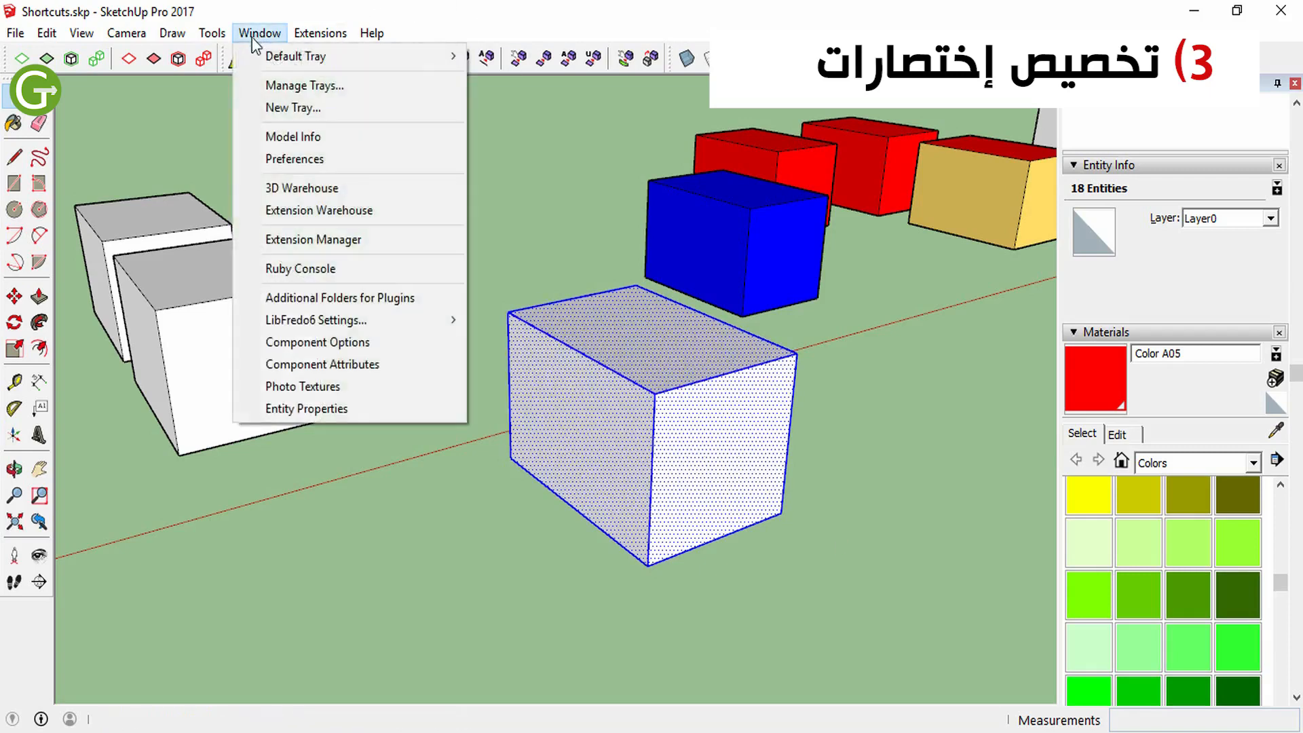
pyautogui.click(318, 160)
pyautogui.hotkey('alt', 'g')
pyautogui.click(755, 222)
pyautogui.click(692, 427)
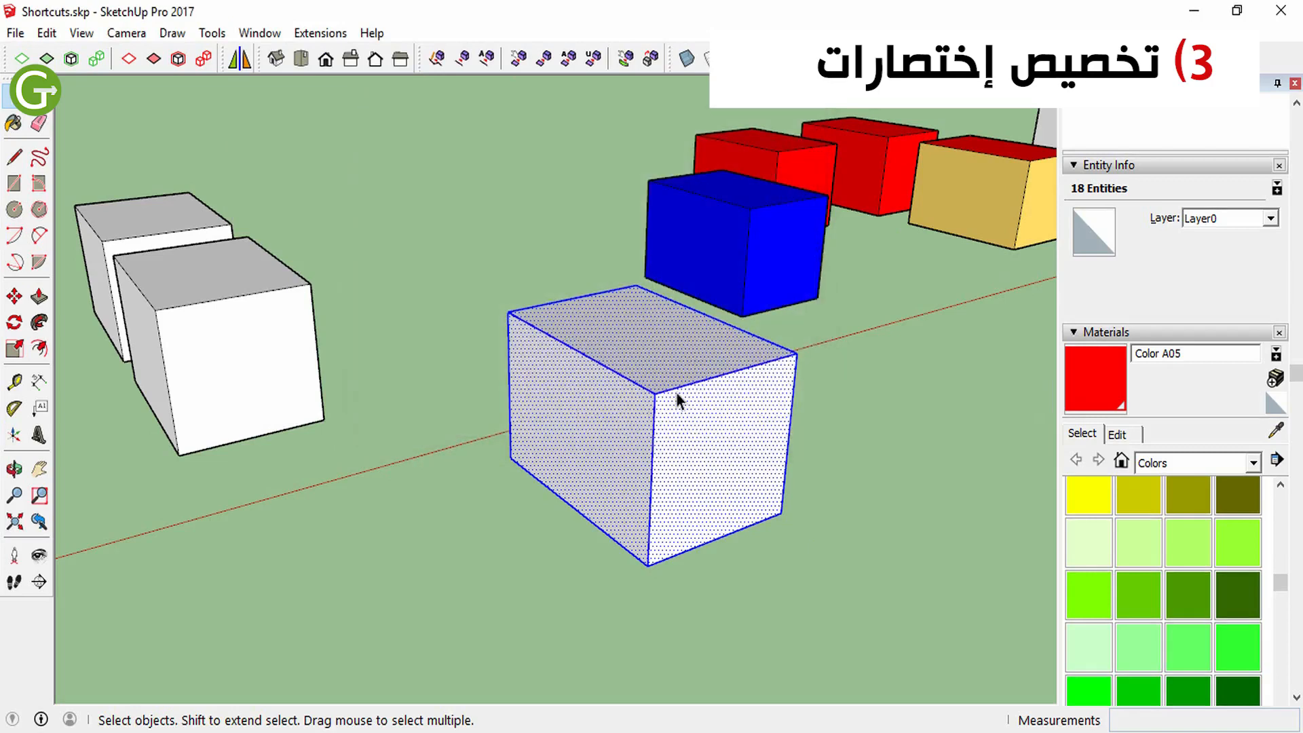
pyautogui.hotkey('alt', 'g')
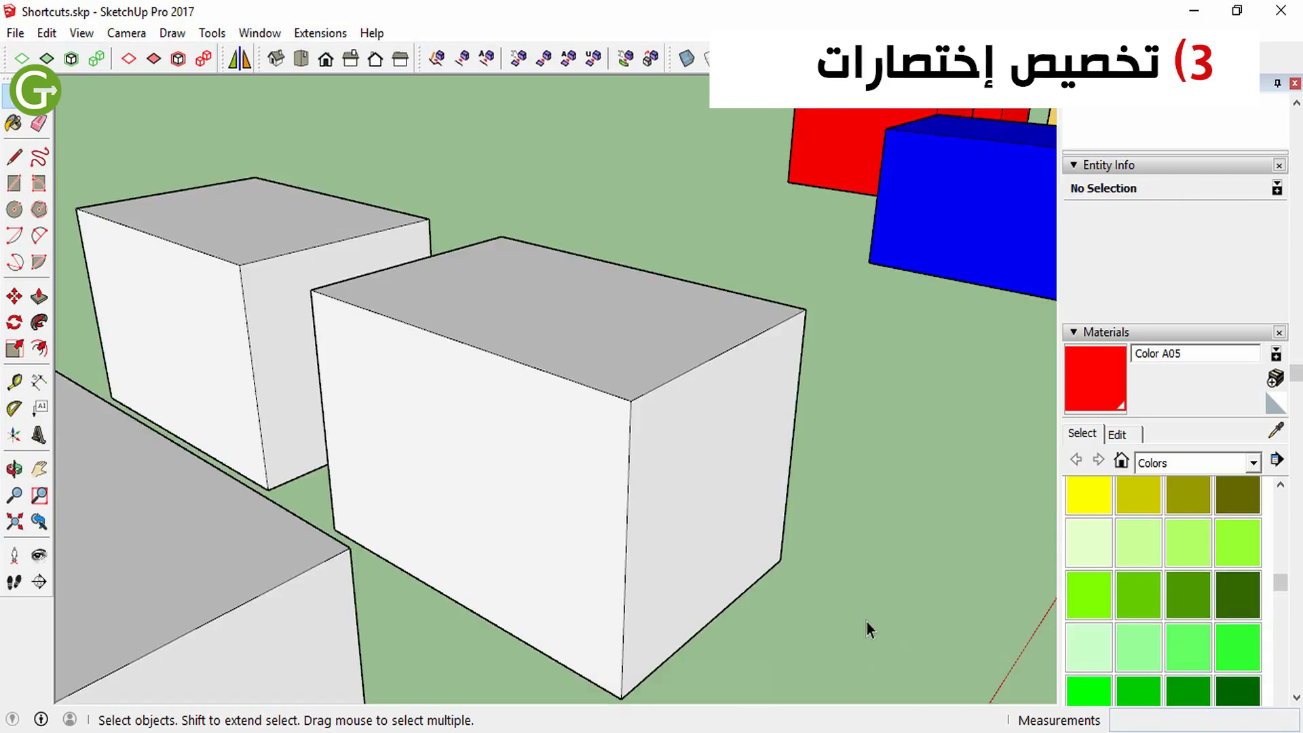
# Copy the white box component with the Move tool to the open ground in front of the blue box
pyautogui.scroll(-3, 549, 509)
pyautogui.moveTo(693, 521); pyautogui.dragTo(541, 553, button='middle')
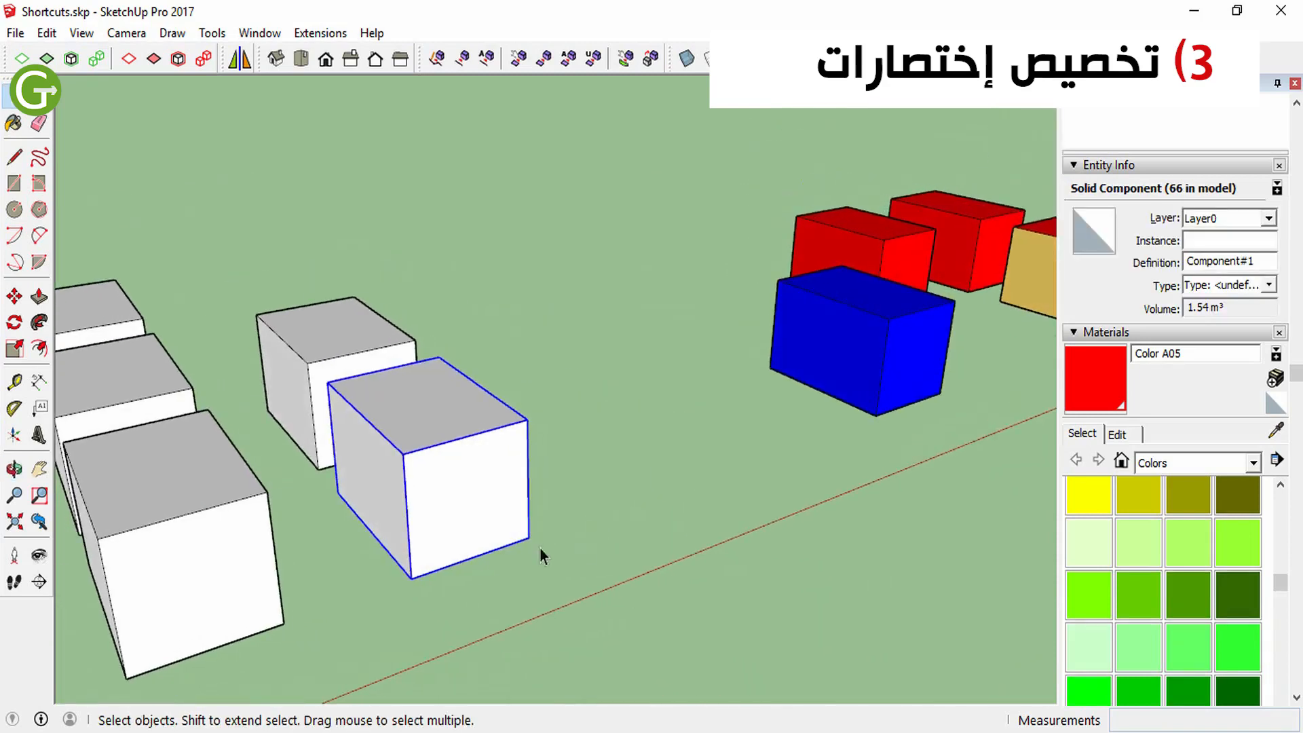
pyautogui.press('m')
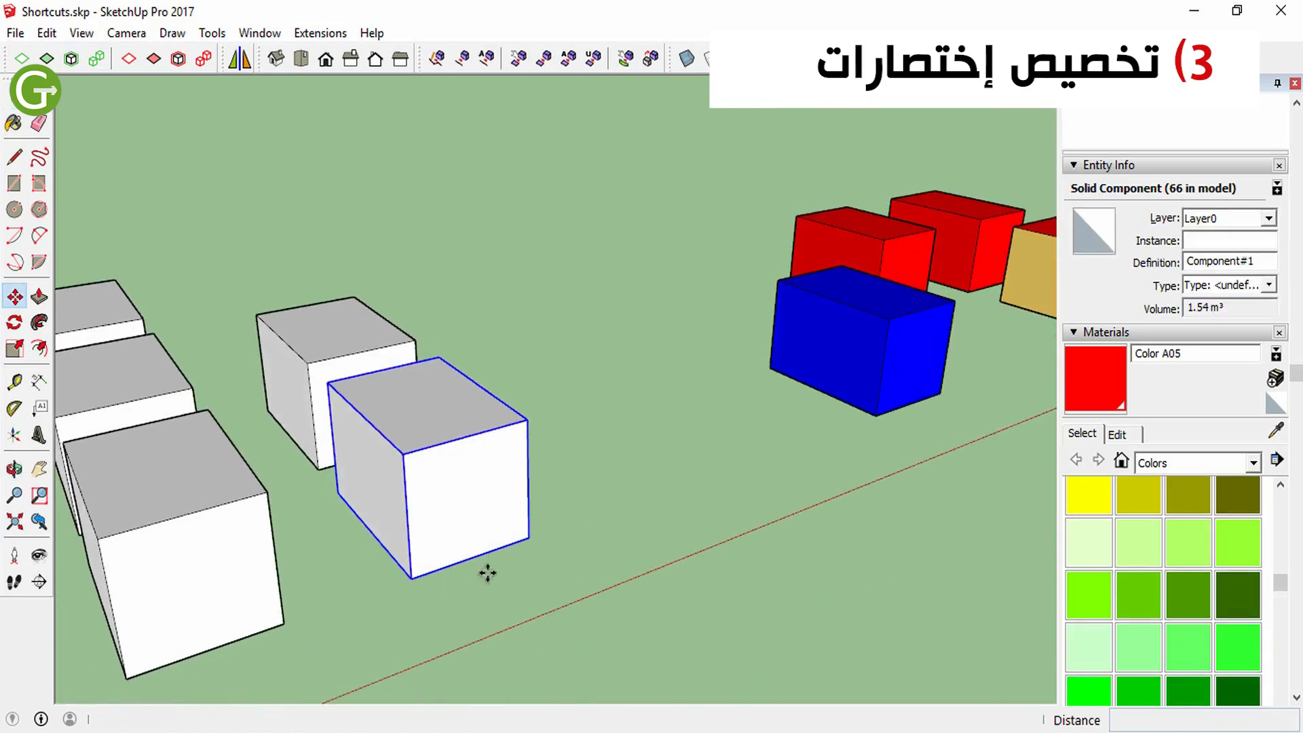
pyautogui.press('ctrl')
pyautogui.click(530, 539)
pyautogui.click(951, 618)
pyautogui.scroll(-5, 547, 349)
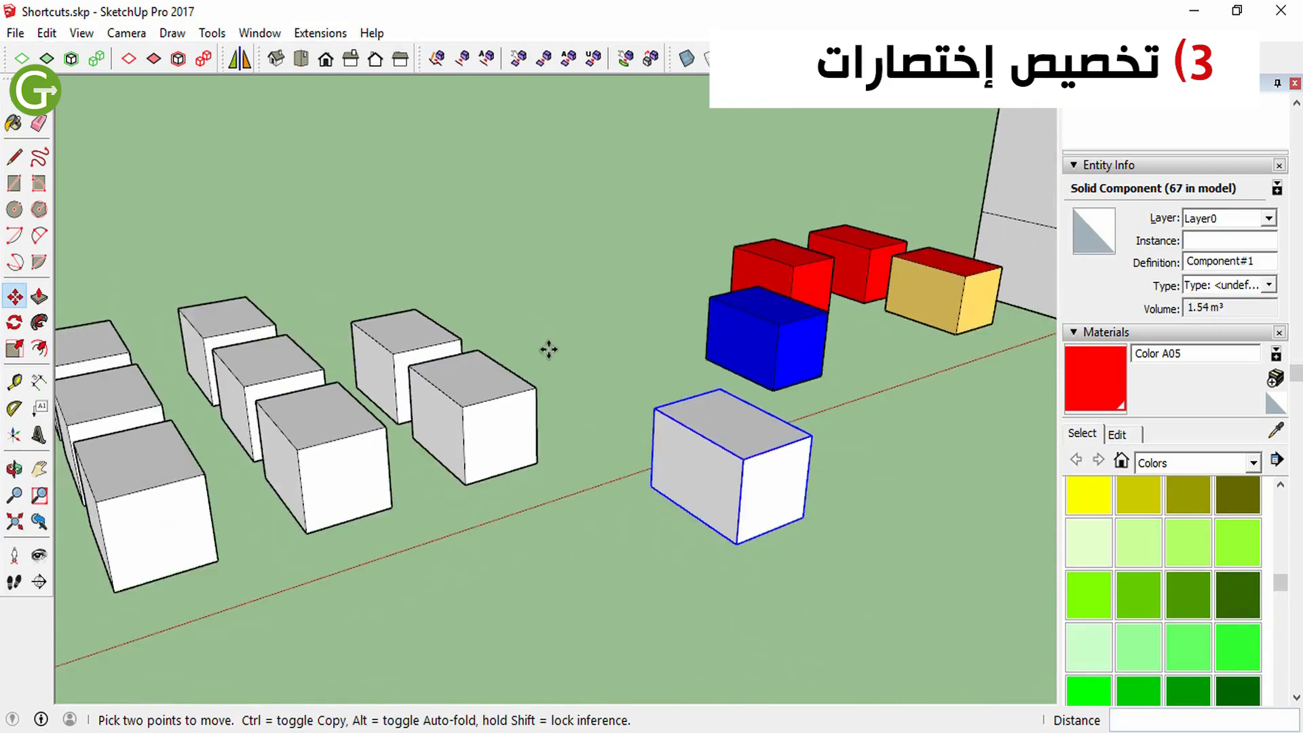
# Explode the copied box component and select all of its faces and edges
pyautogui.scroll(2, 777, 486)
pyautogui.press('space')
pyautogui.scroll(3, 600, 394)
pyautogui.press('x')
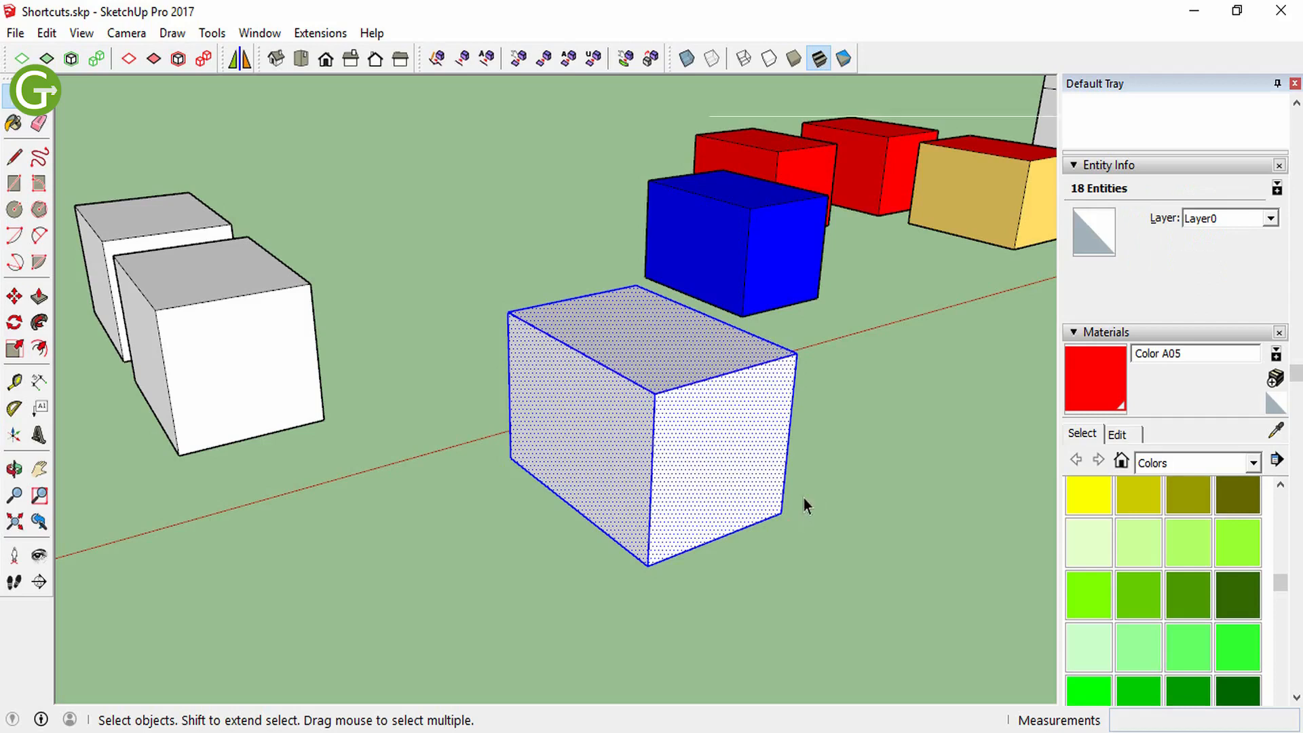
pyautogui.click(680, 576)
pyautogui.tripleClick(717, 434)
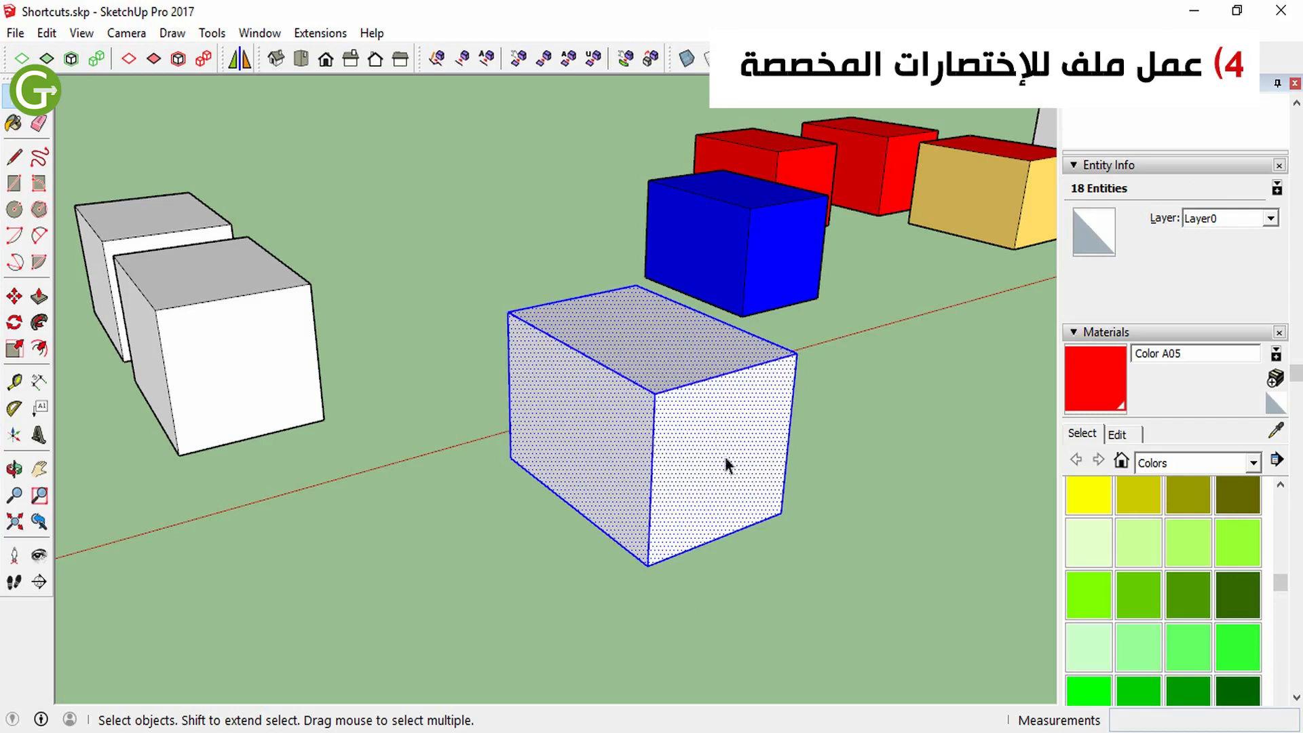
pyautogui.tripleClick(703, 442)
# Open the export option for the shortcut preferences, select Preferences.dat for import, and cancel the import
pyautogui.click(260, 33)
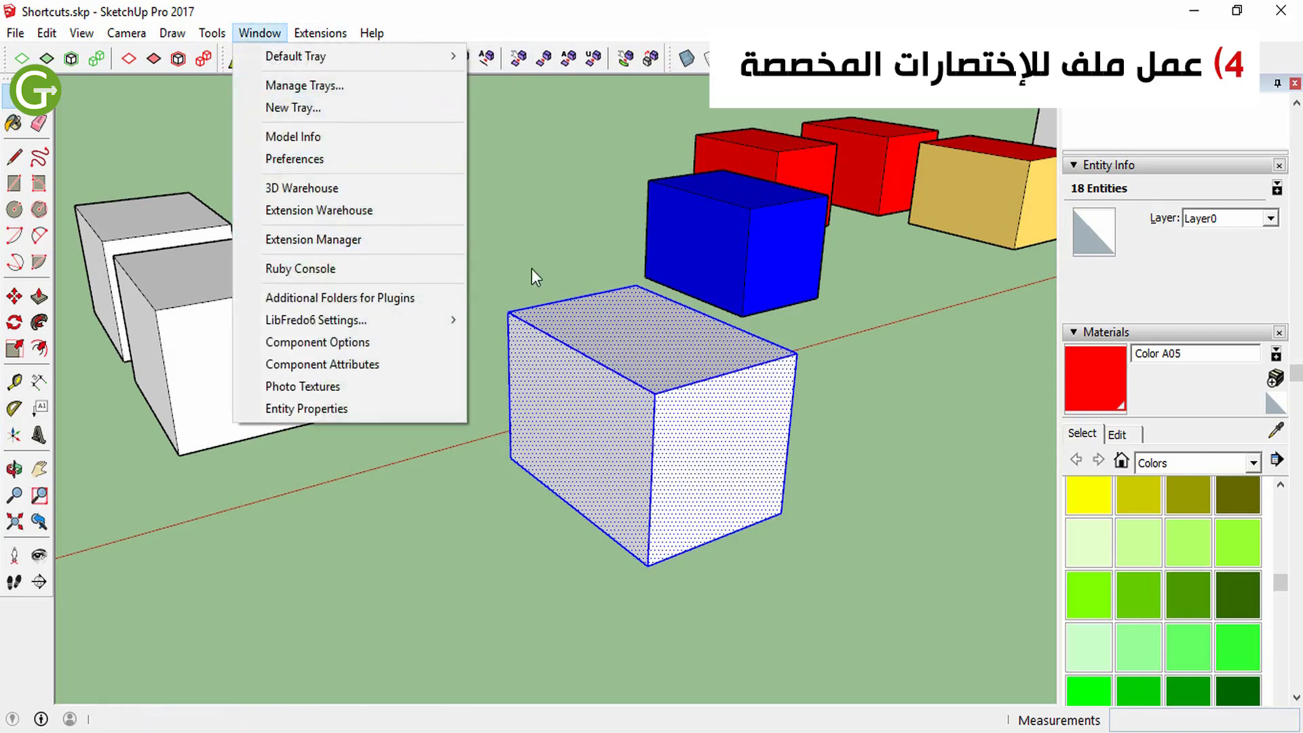
pyautogui.click(592, 321)
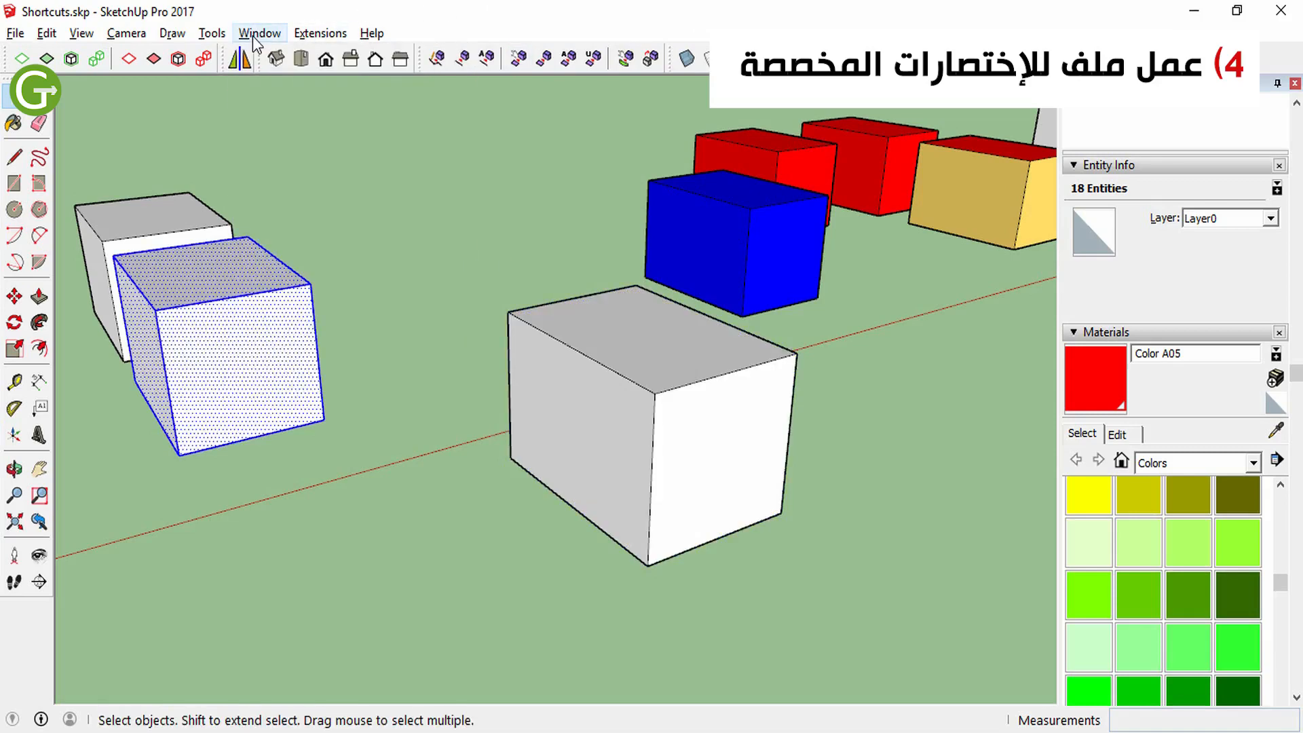
pyautogui.click(255, 41)
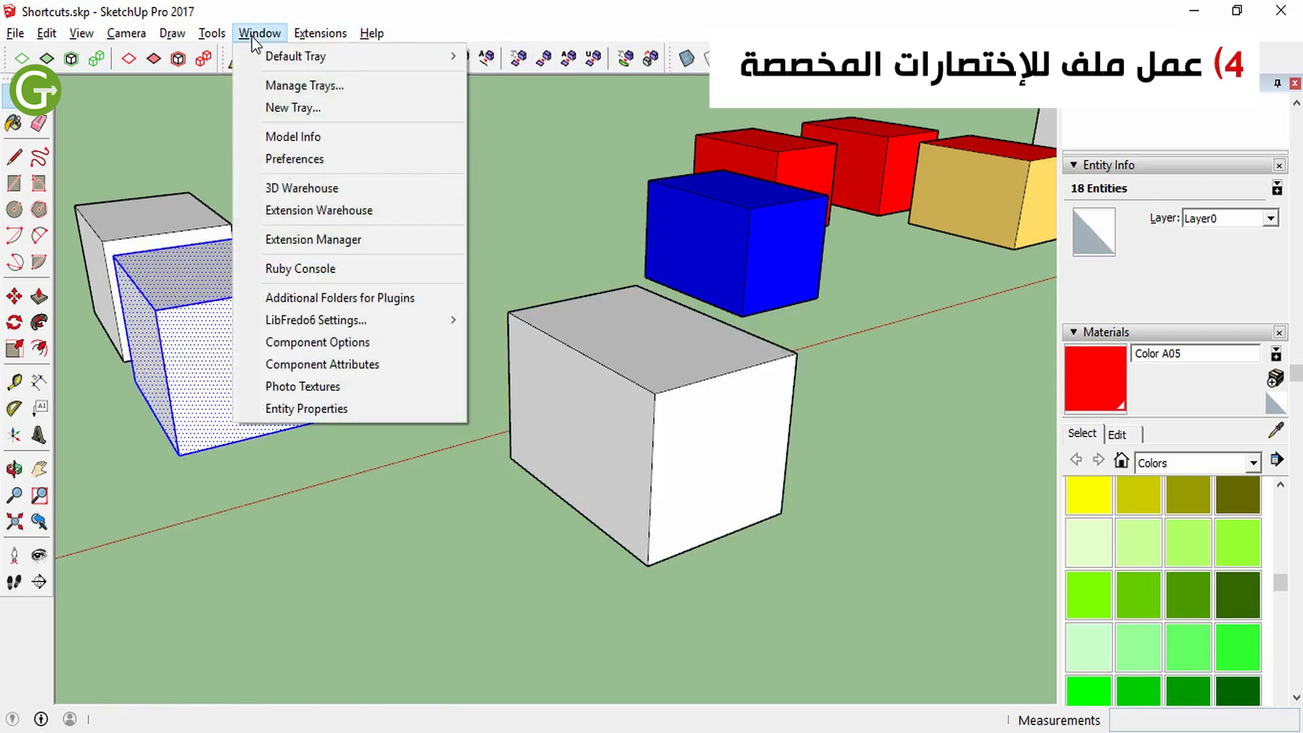
pyautogui.click(314, 159)
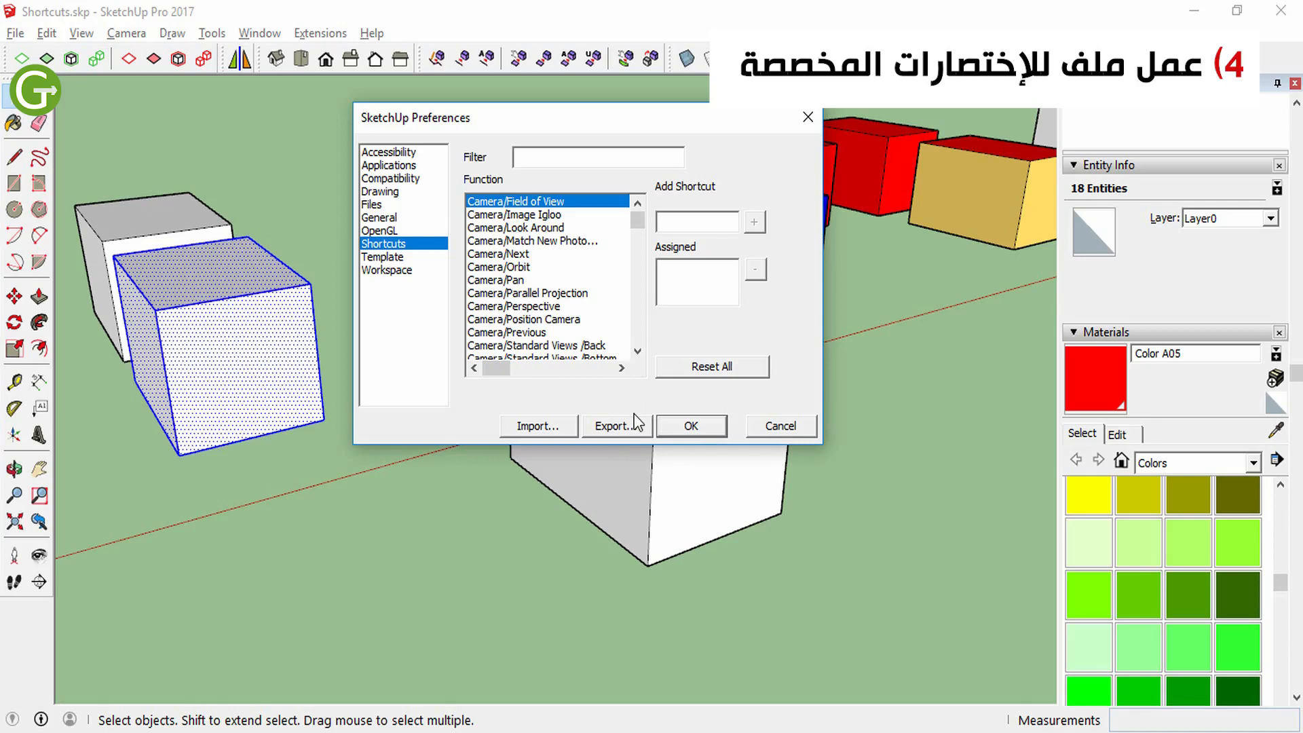
pyautogui.click(615, 426)
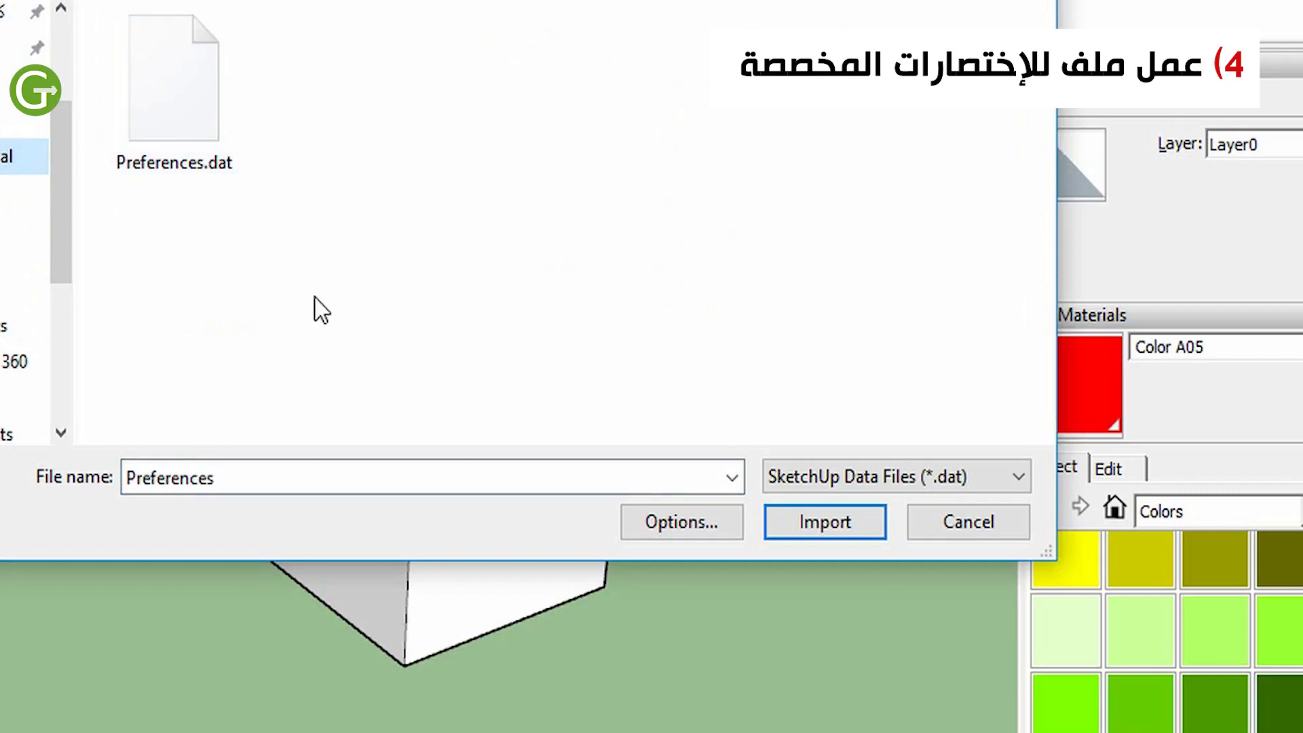
pyautogui.click(144, 152)
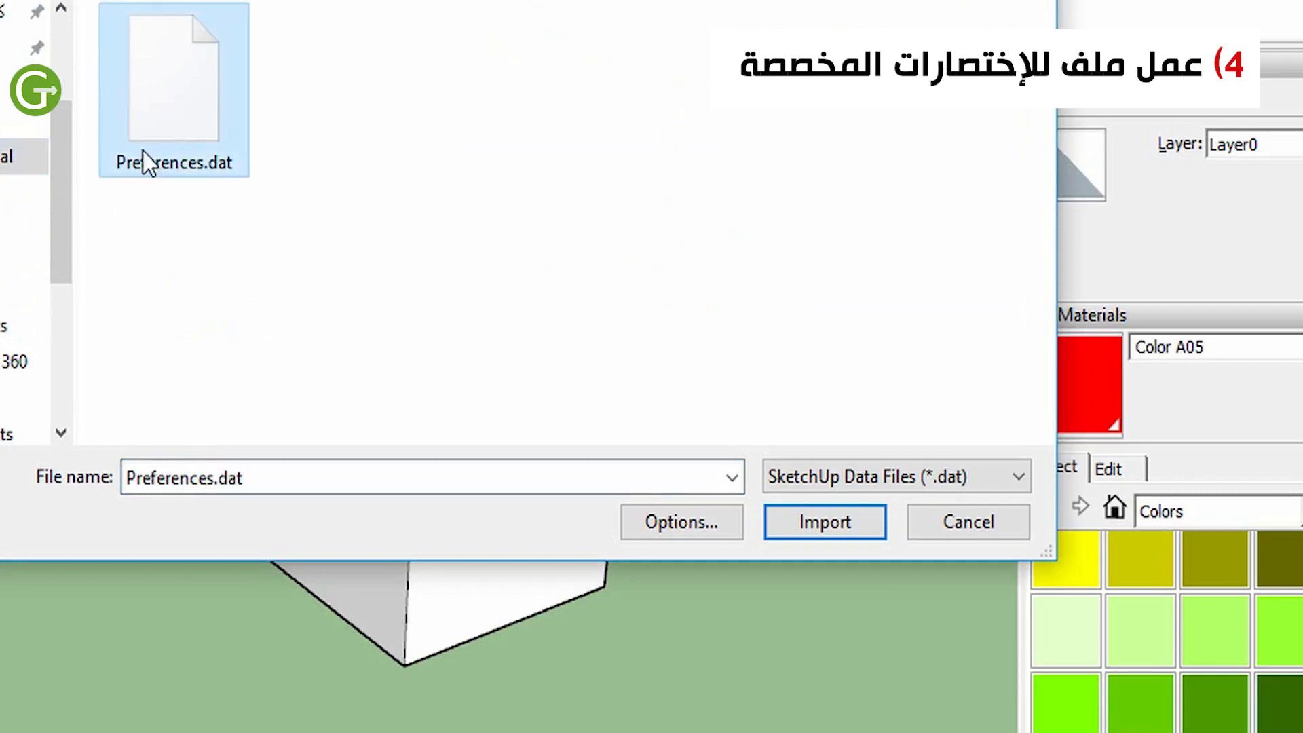
pyautogui.click(969, 522)
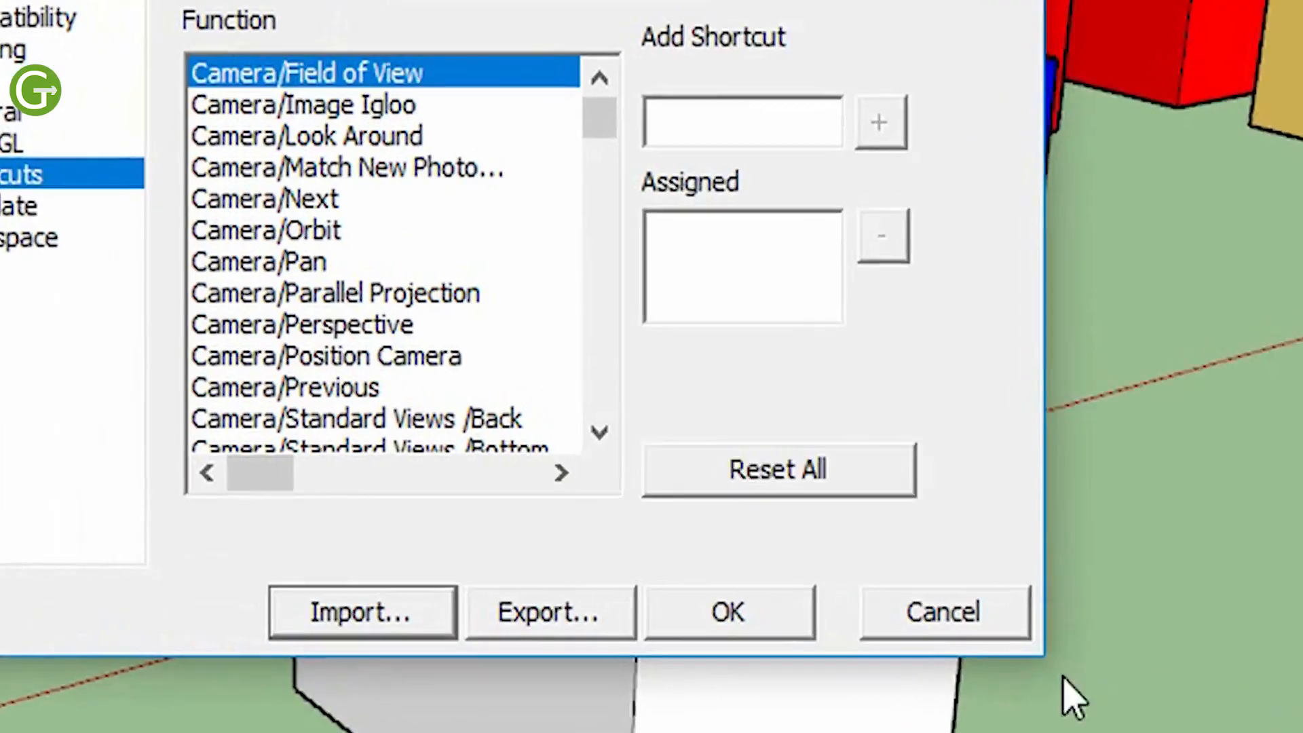